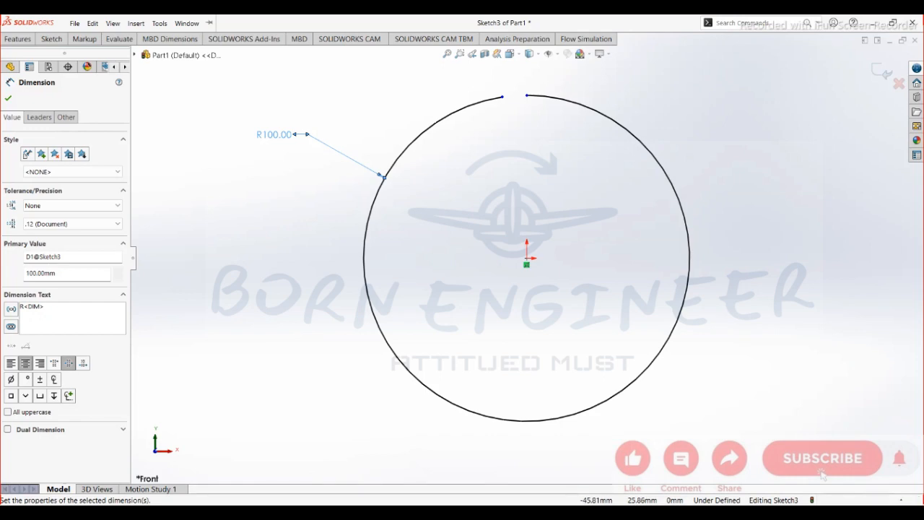
Create a sheet metal base flange from the open R100 arc sketch with a blind depth of 500 mm
left_click(8, 98)
key("F10")
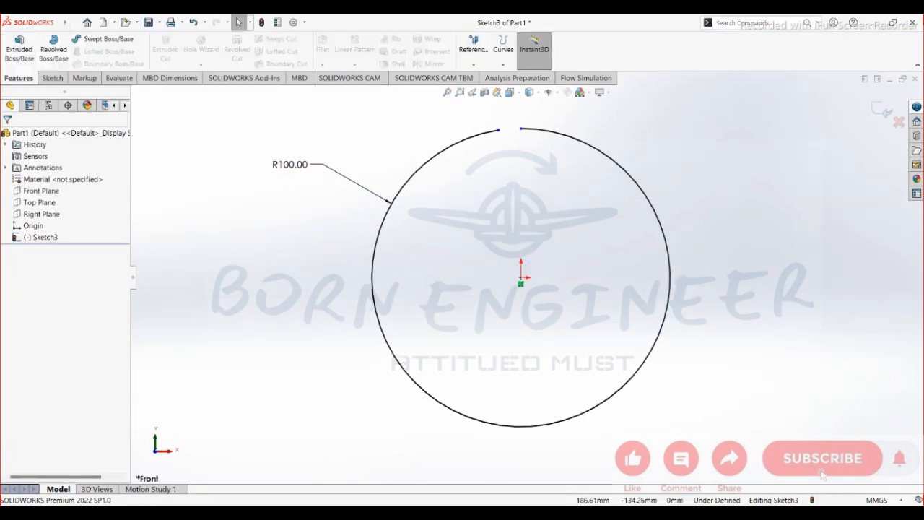
left_click(136, 23)
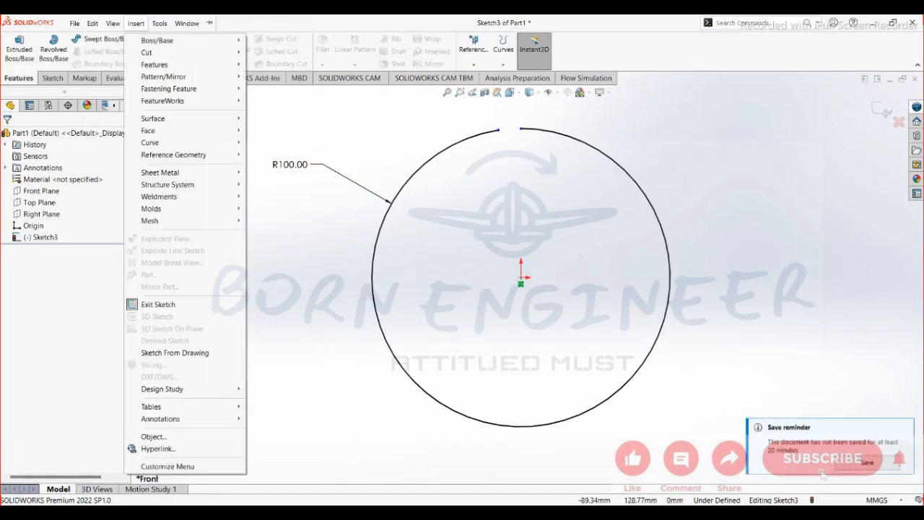
mouse_move(161, 173)
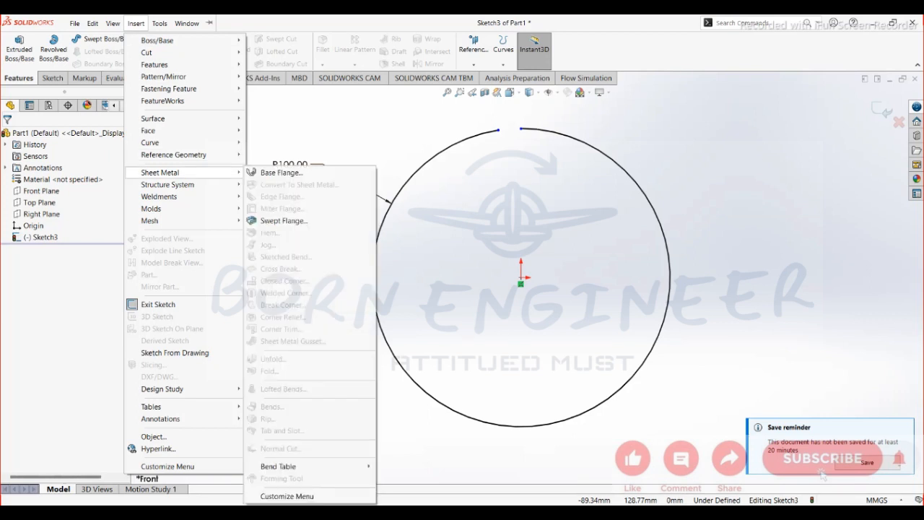
left_click(281, 173)
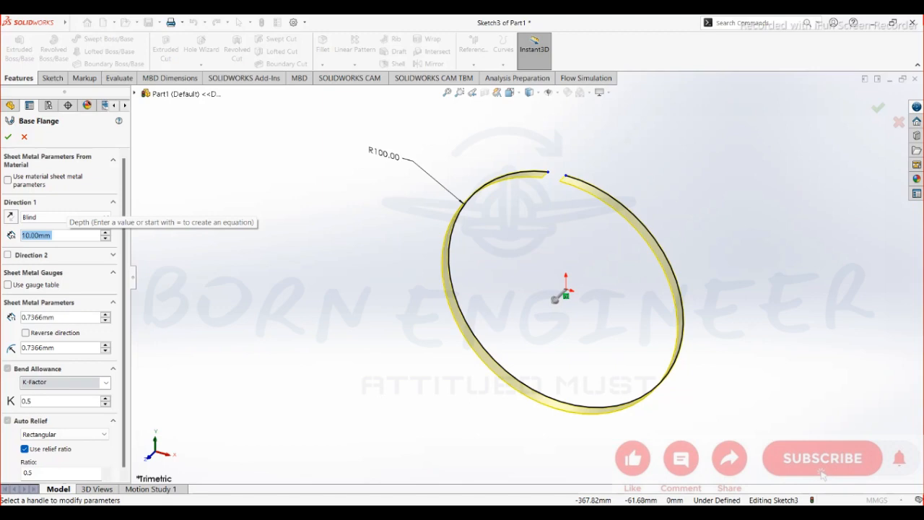
type("50")
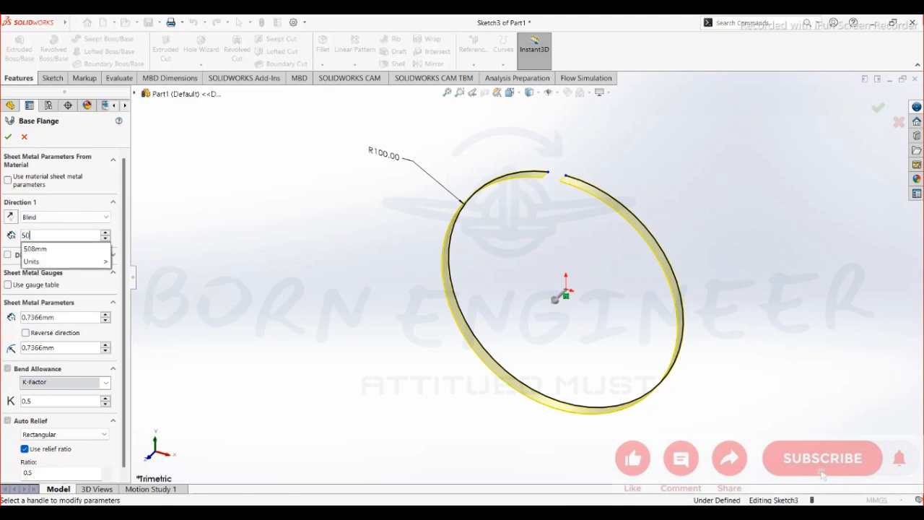
type("0")
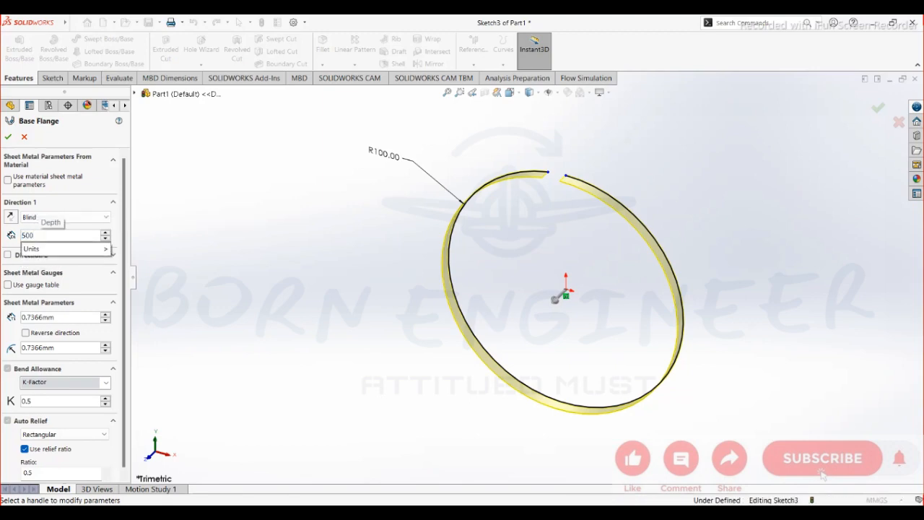
key("Return")
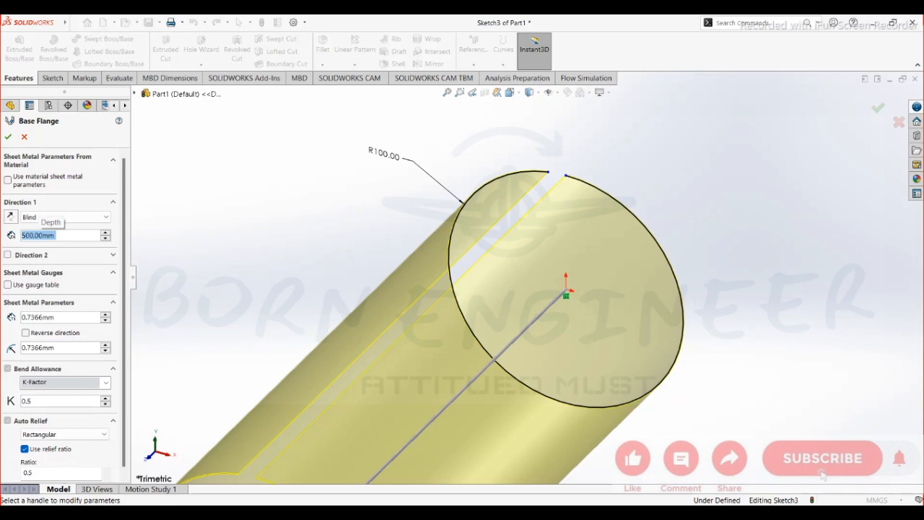
scroll(526, 279, "up", 5)
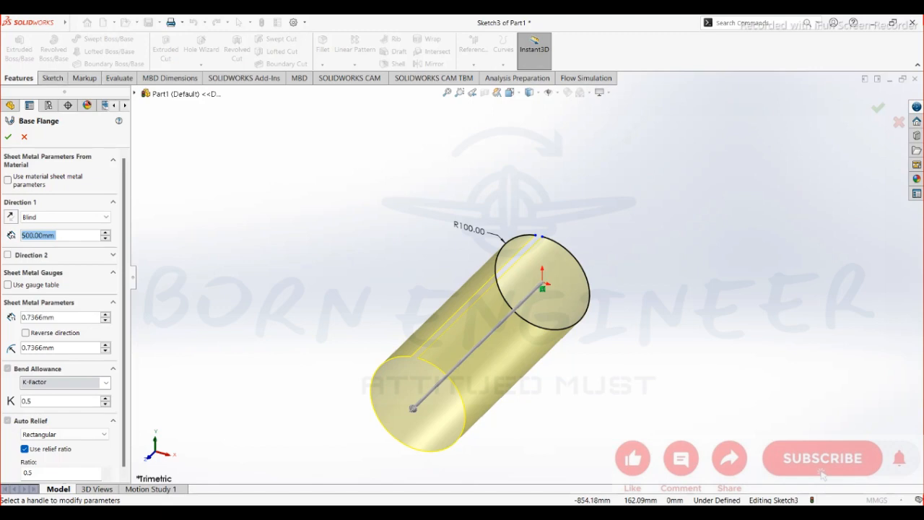
left_click(8, 137)
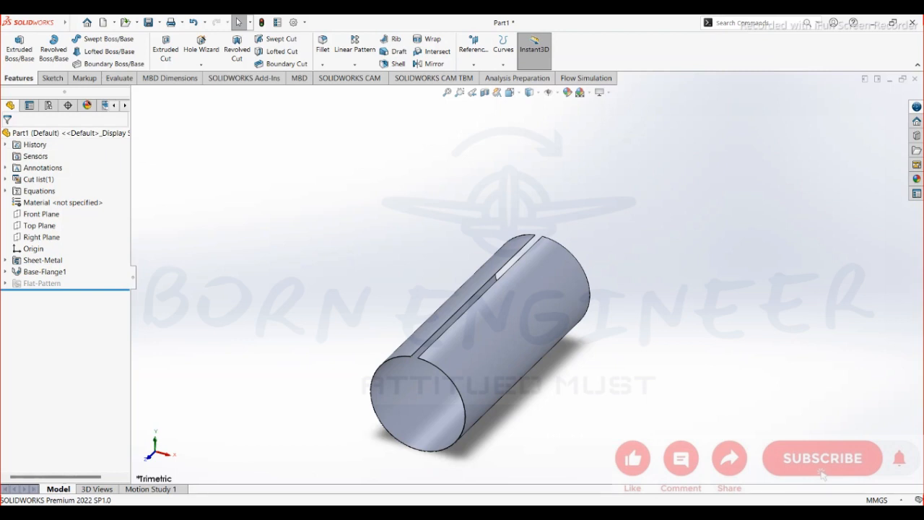
Unfold the rolled cylinder's BaseBend1, keeping a straight edge along the slit fixed
left_click(5, 273)
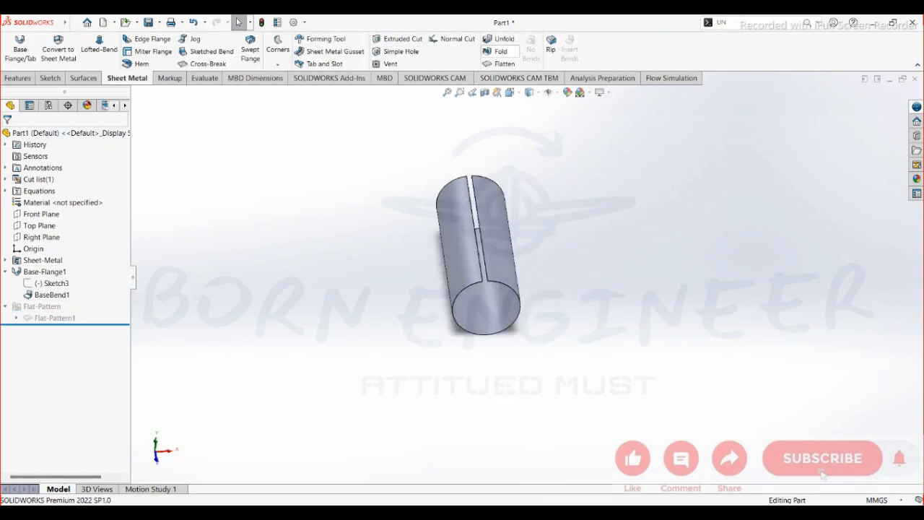
left_click(500, 39)
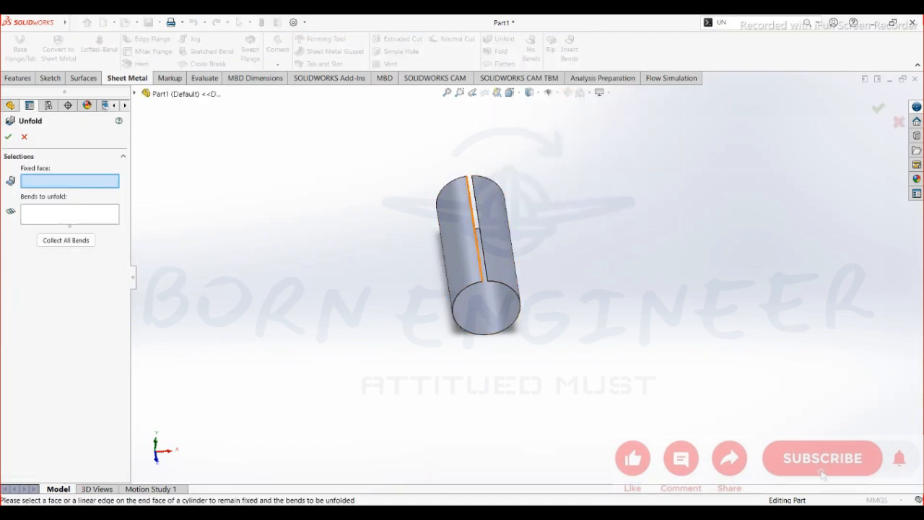
left_click(476, 233)
left_click(462, 253)
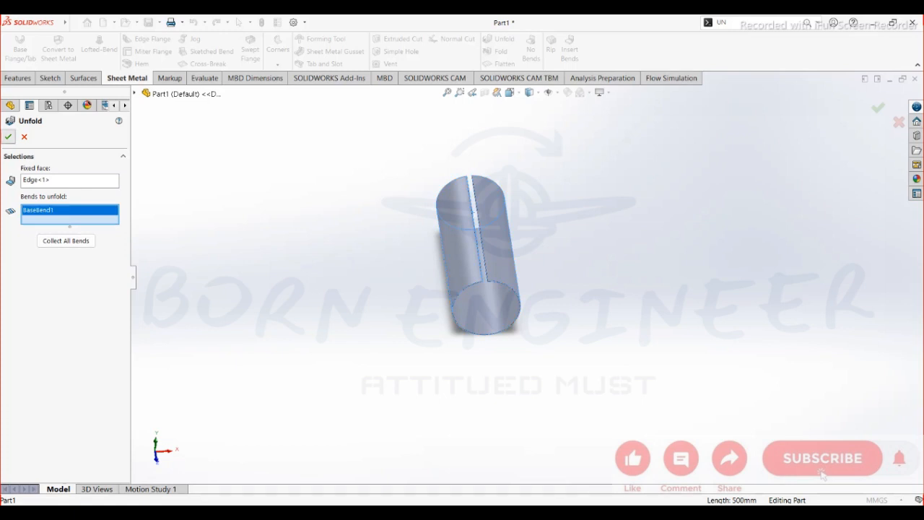
left_click(8, 137)
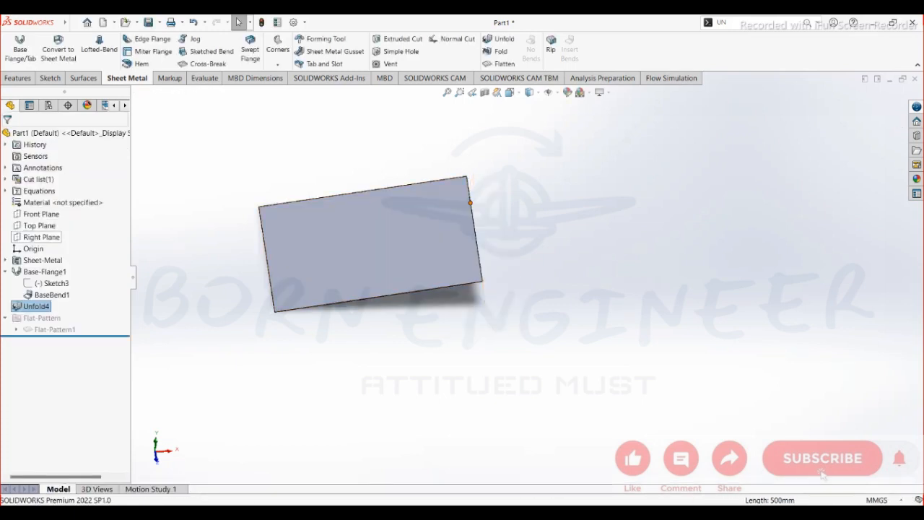
Start a sketch on the Top Plane and draw a circle of about 31 mm radius near the flat sheet's upper-left corner
left_click(39, 226)
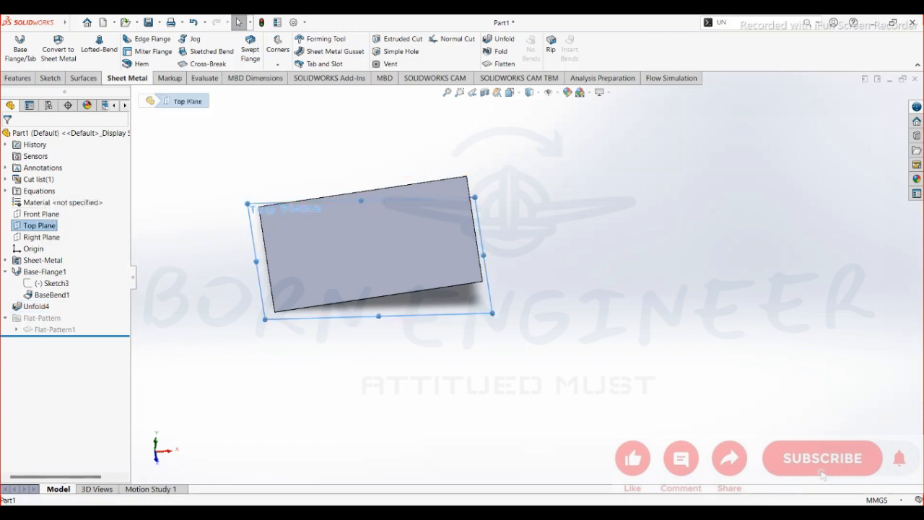
right_click(39, 225)
left_click(72, 239)
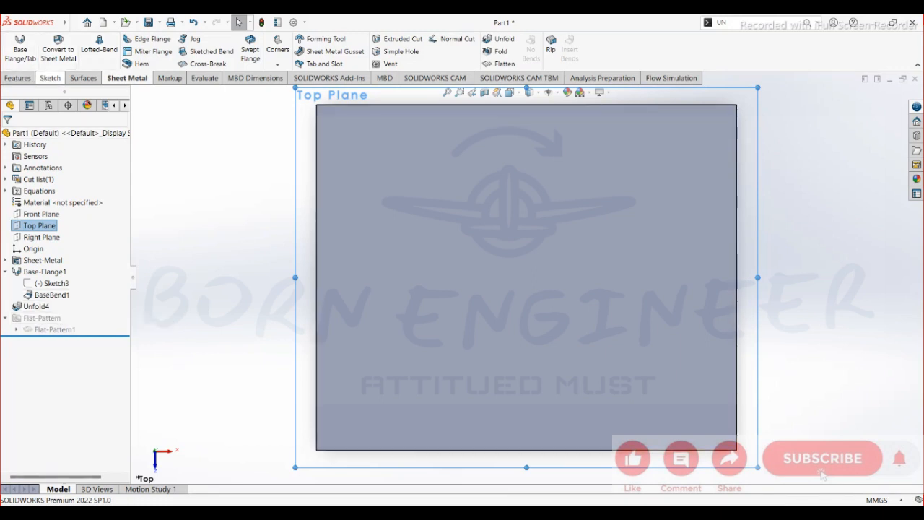
left_click(50, 78)
left_click(109, 38)
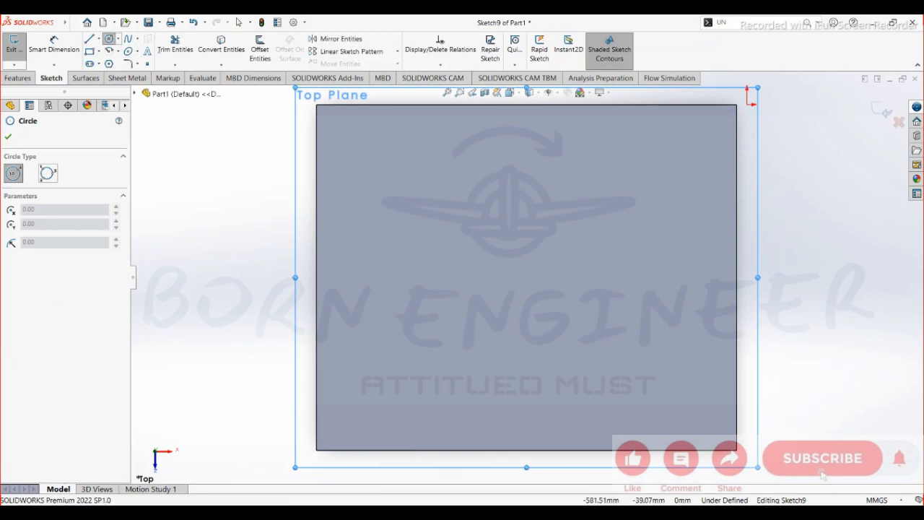
left_click(345, 131)
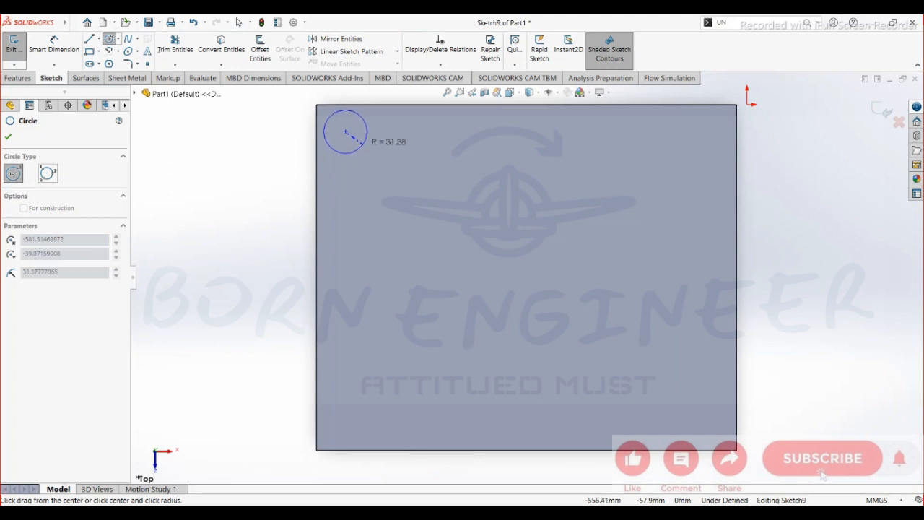
left_click(361, 147)
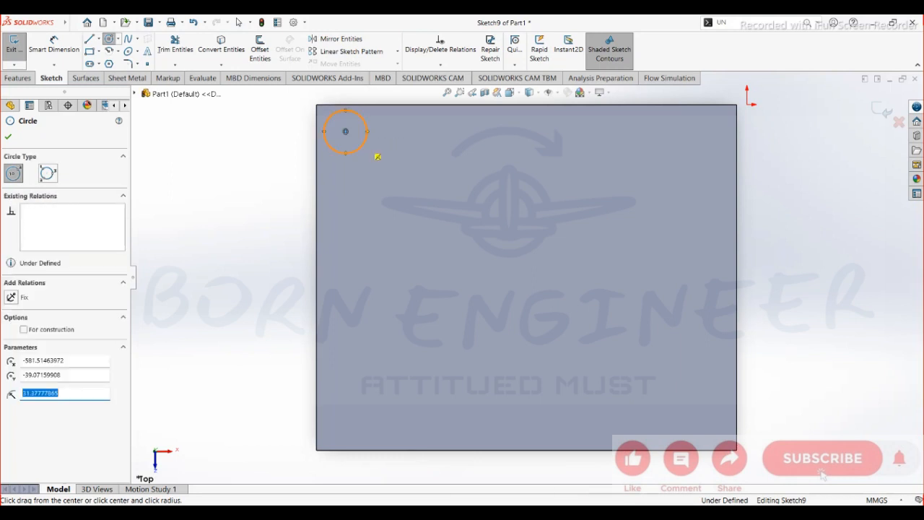
Draw four more circles vertically aligned below the first, with radii of about 35, 40, 40 and 35 mm
left_click(345, 184)
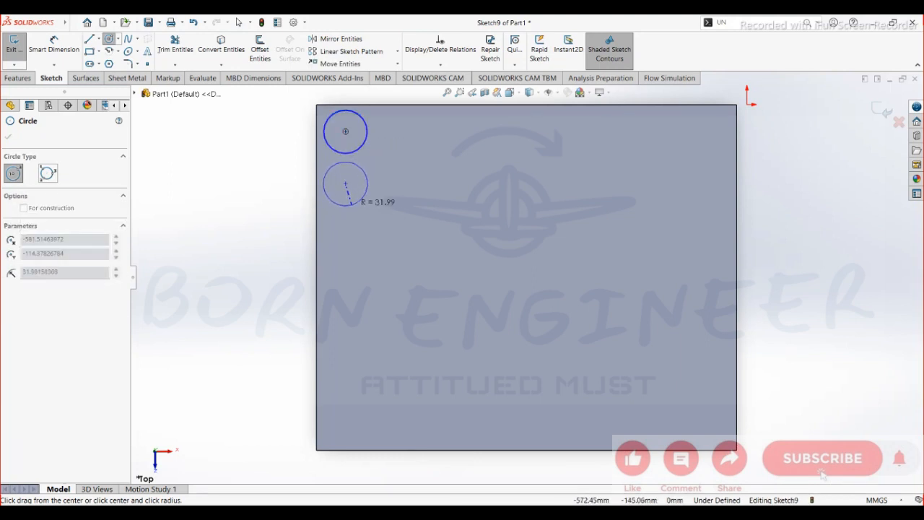
left_click(352, 206)
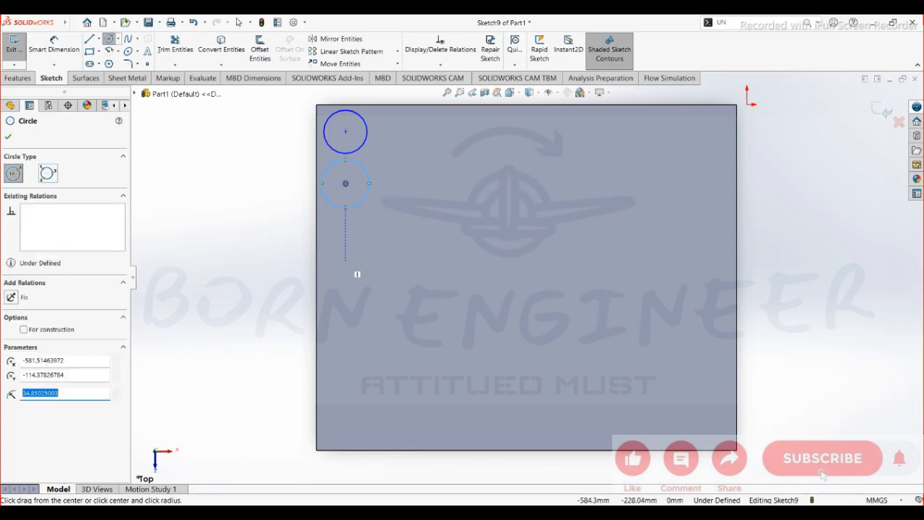
left_click(345, 246)
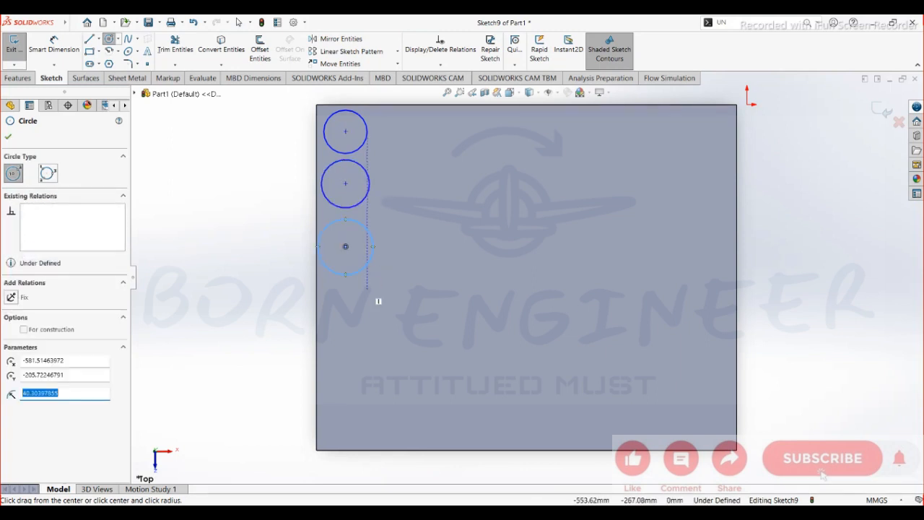
left_click(345, 331)
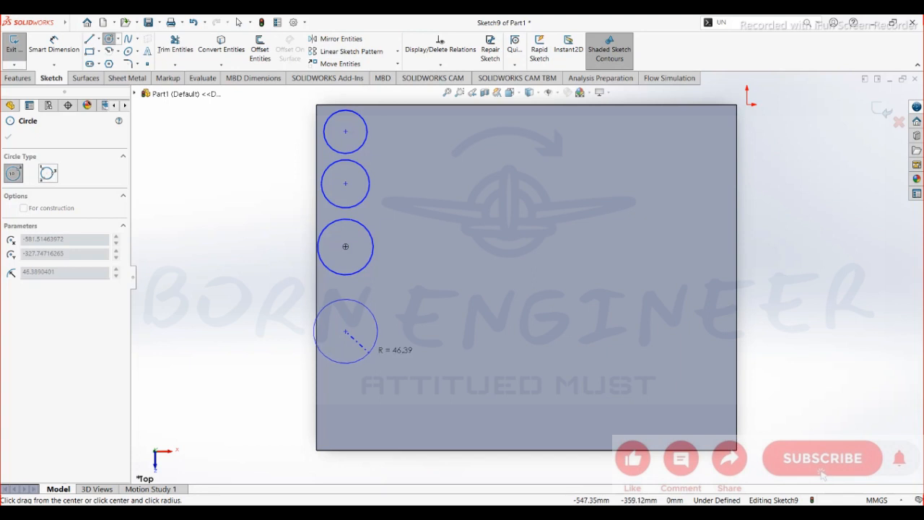
left_click(364, 355)
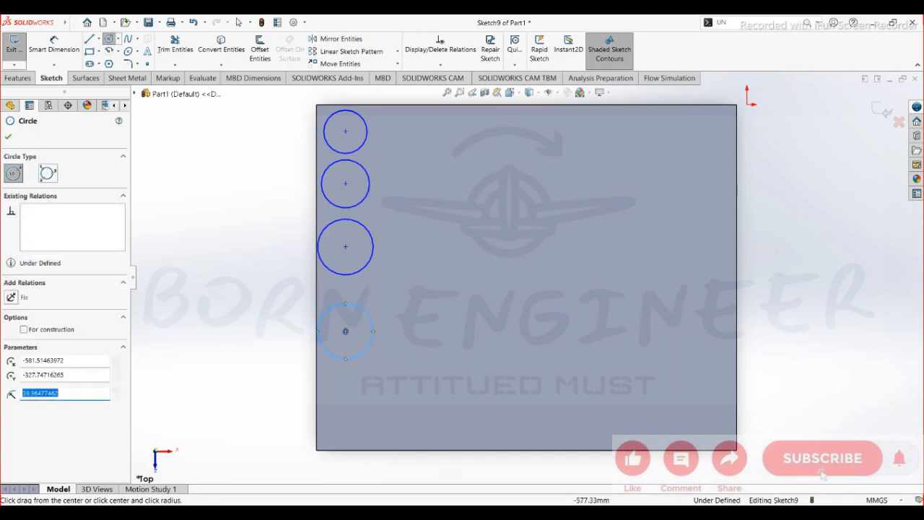
left_click(346, 396)
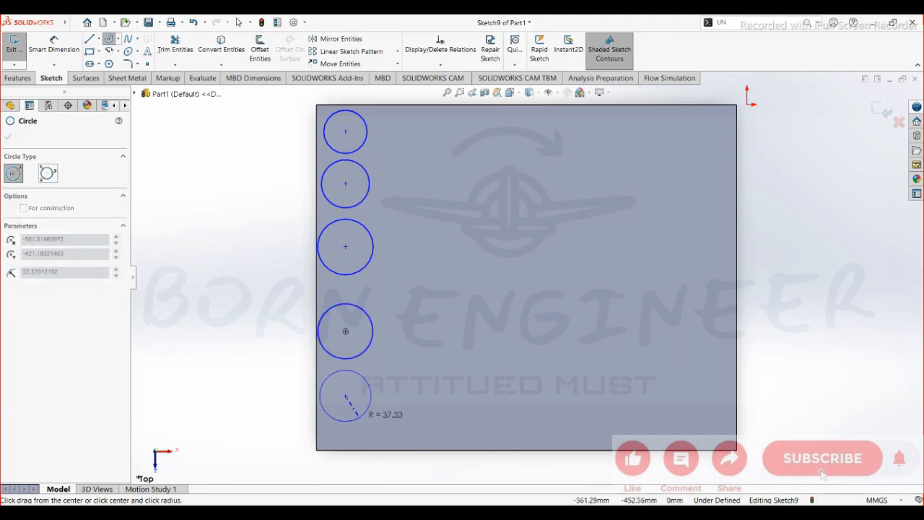
left_click(356, 415)
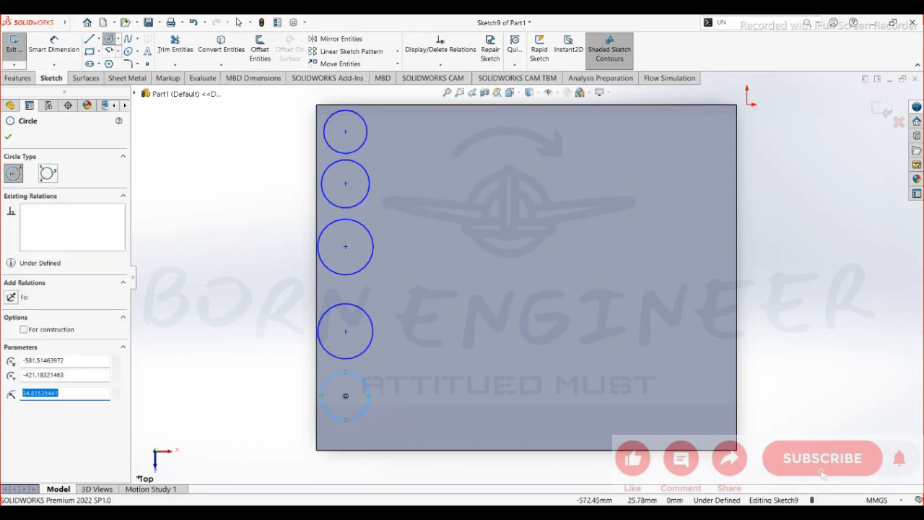
Dimension the uppermost circle with a diameter of 50 mm
left_click(54, 45)
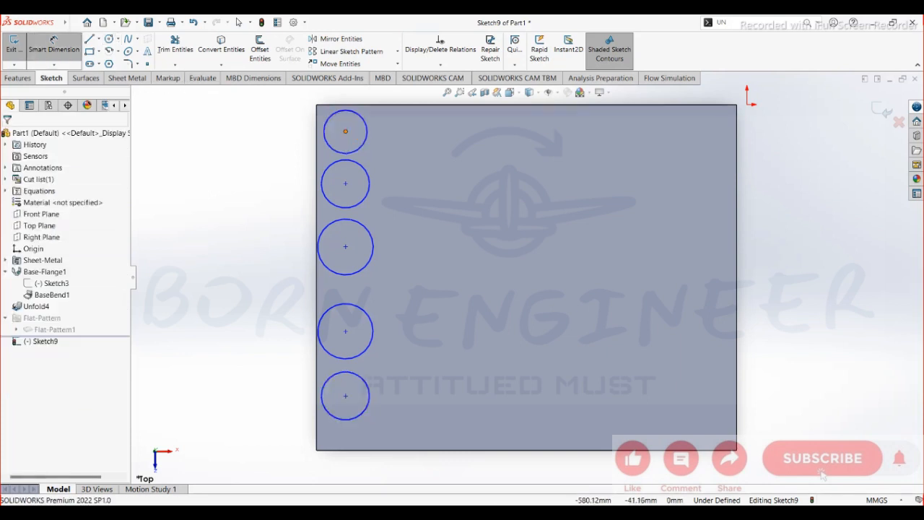
left_click(325, 121)
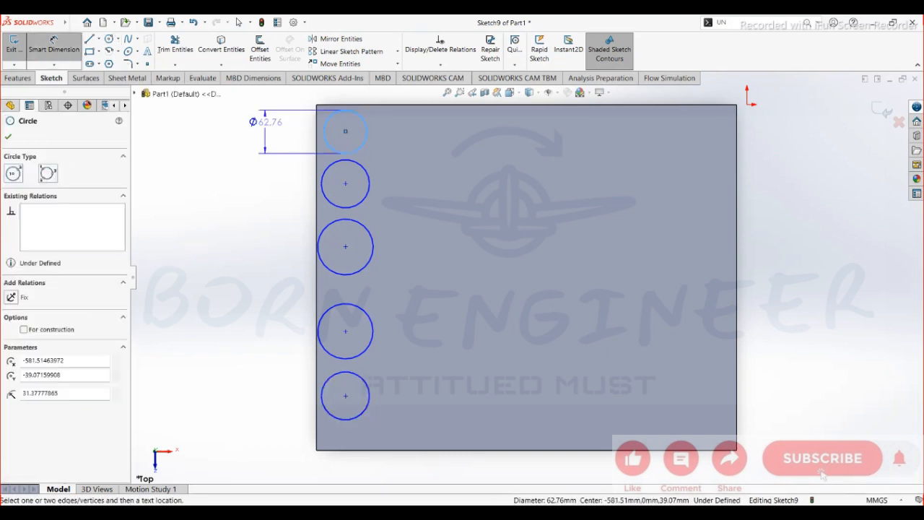
left_click(265, 131)
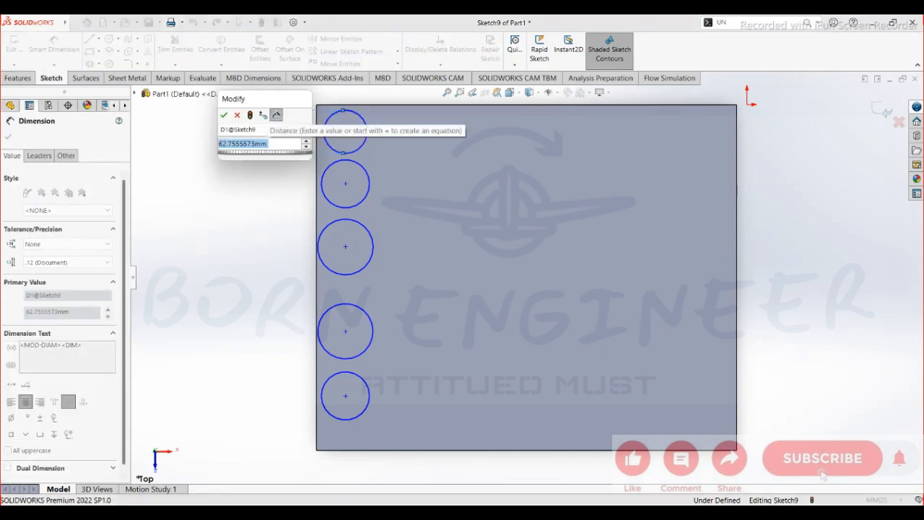
key("Return")
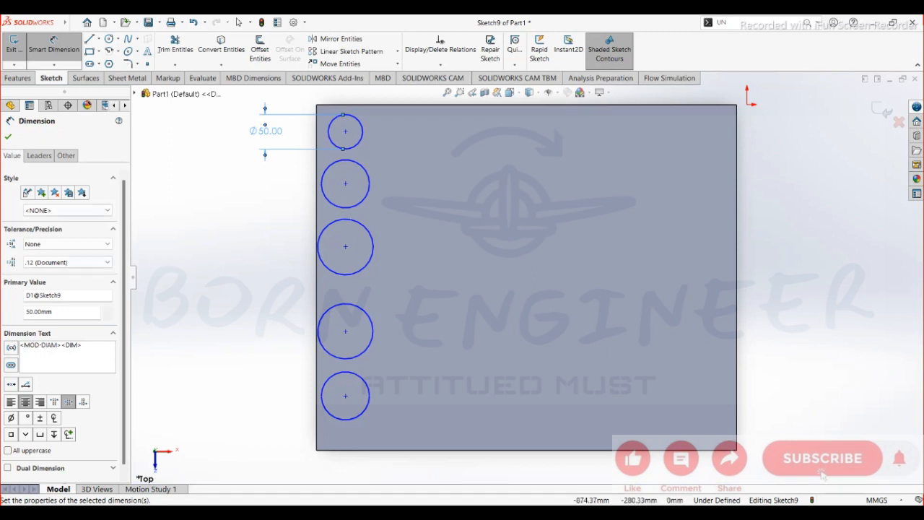
left_click(8, 137)
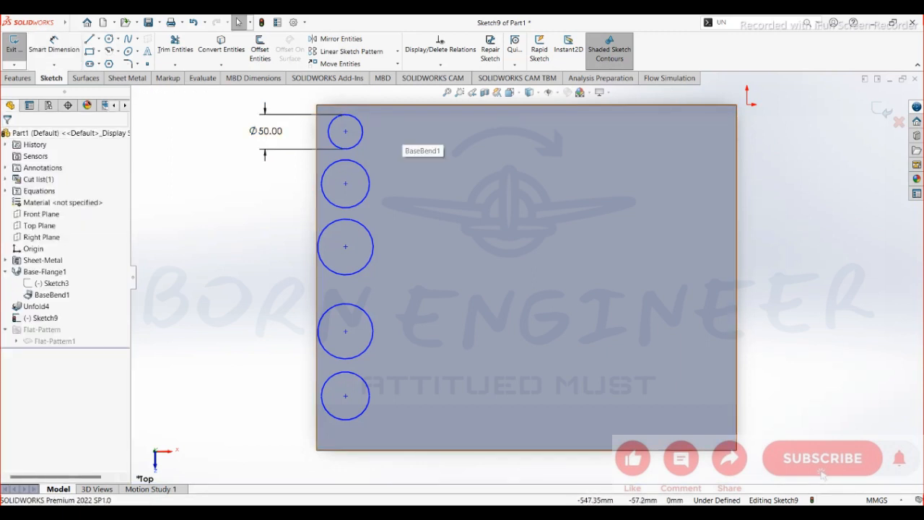
Apply an Equal relation to all five circles in the column
left_click(345, 160)
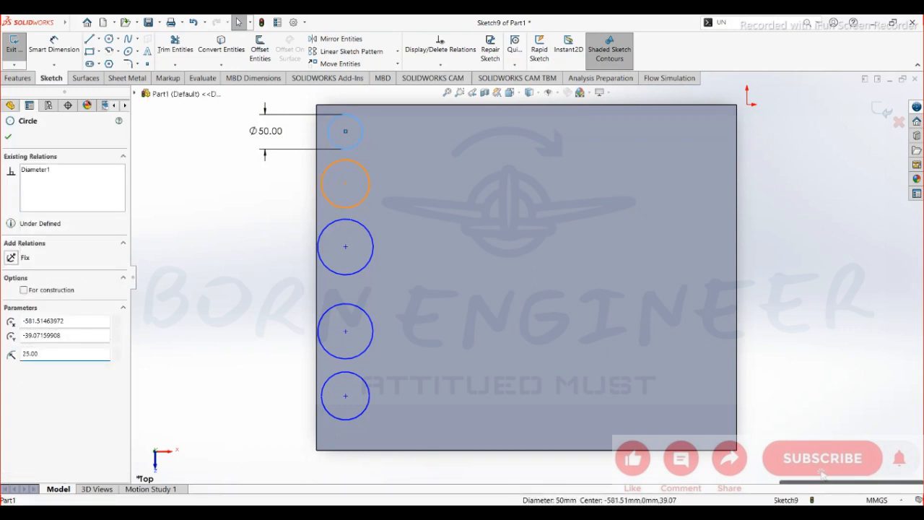
left_click(369, 183, "ctrl")
left_click(373, 247, "ctrl")
left_click(373, 331, "ctrl")
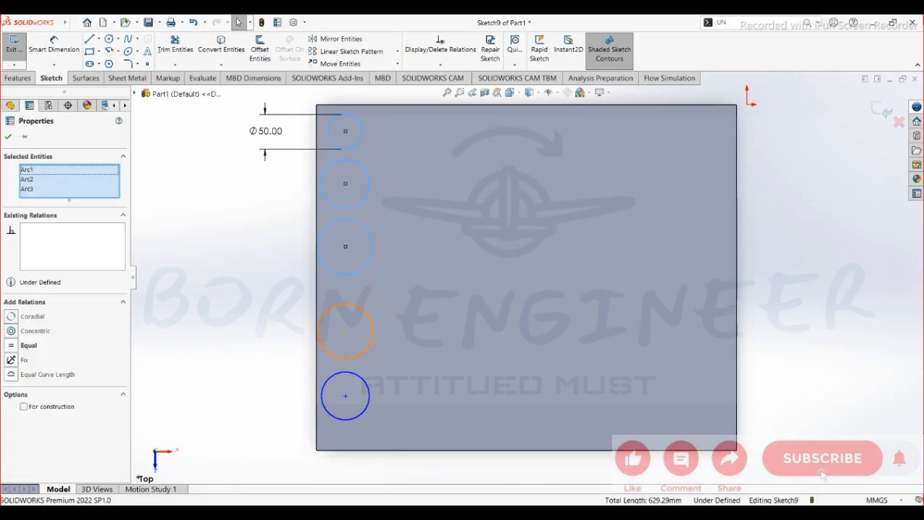
left_click(370, 396, "ctrl")
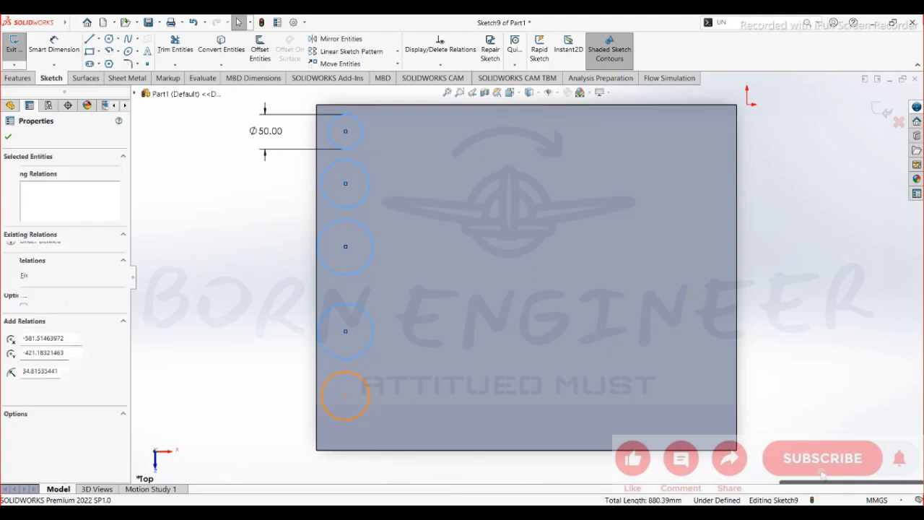
left_click(29, 365)
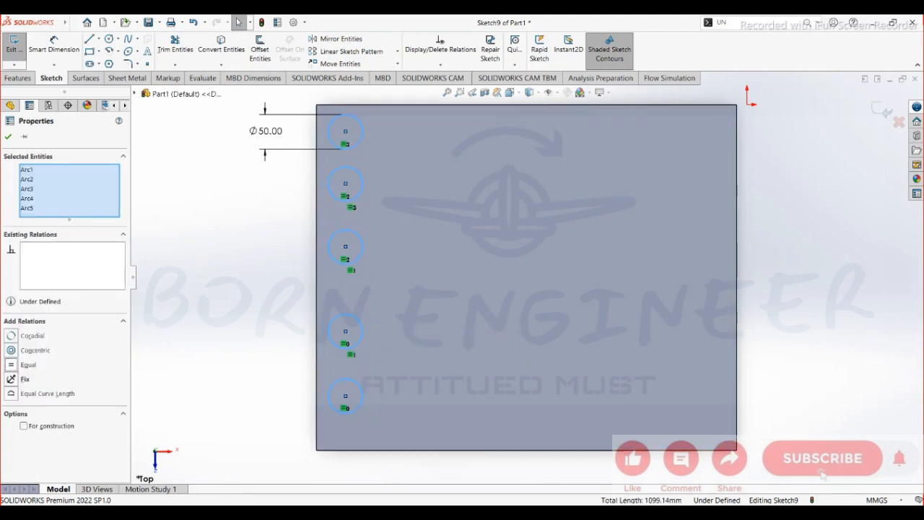
key("Escape")
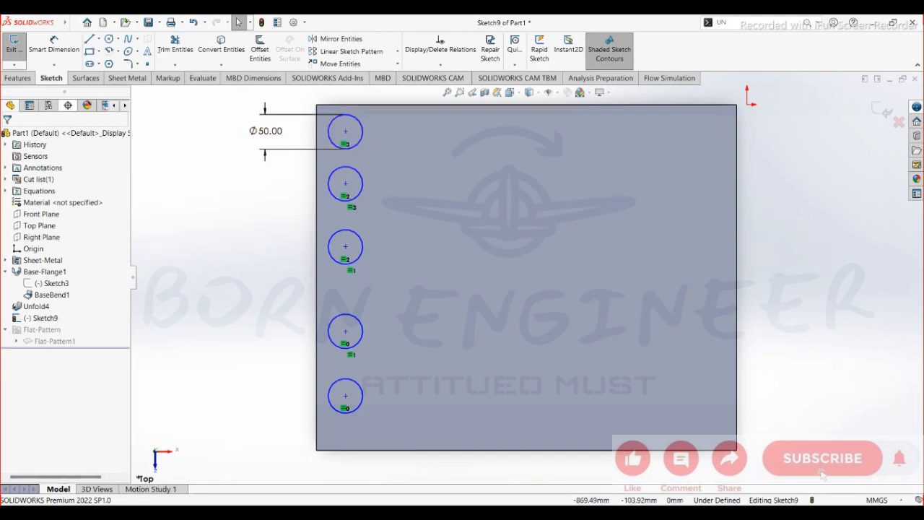
Draw a vertical line about 39 mm long from the uppermost circle's center to the sheet's upper edge
left_click(89, 38)
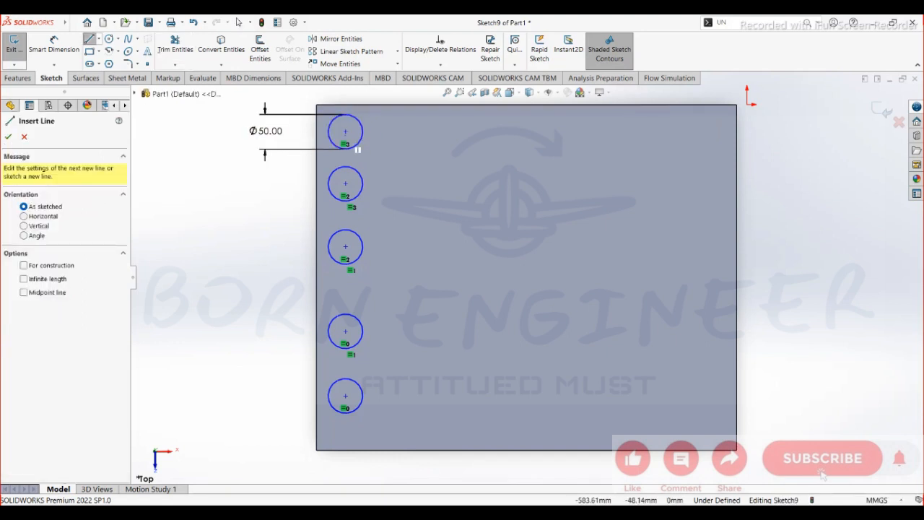
left_click(346, 130)
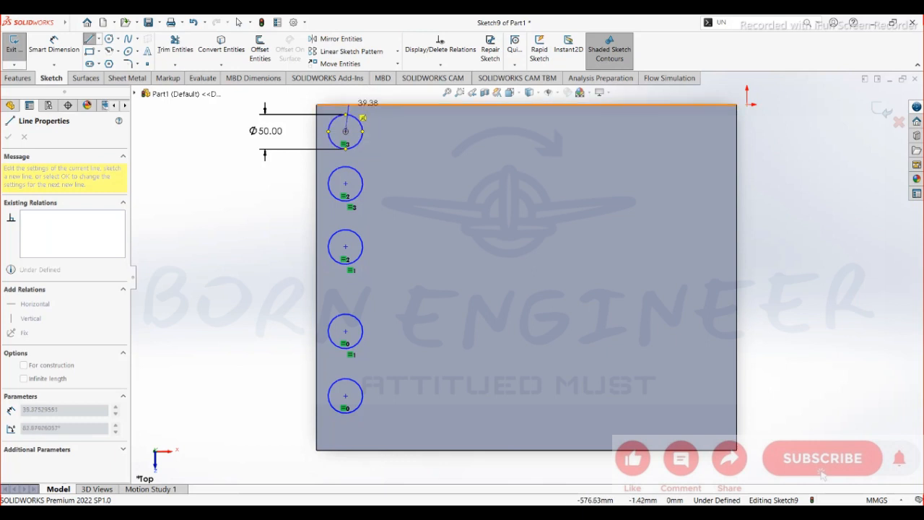
left_click(345, 105)
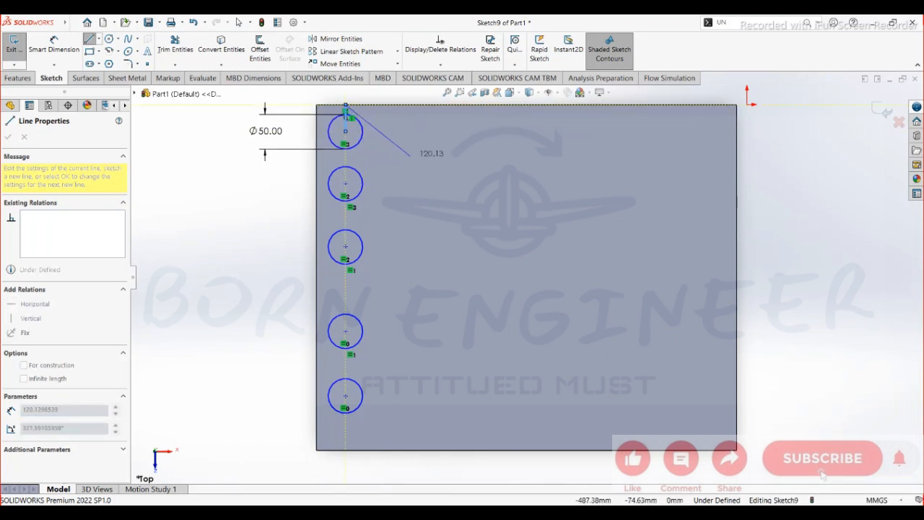
right_click(412, 157)
left_click(440, 165)
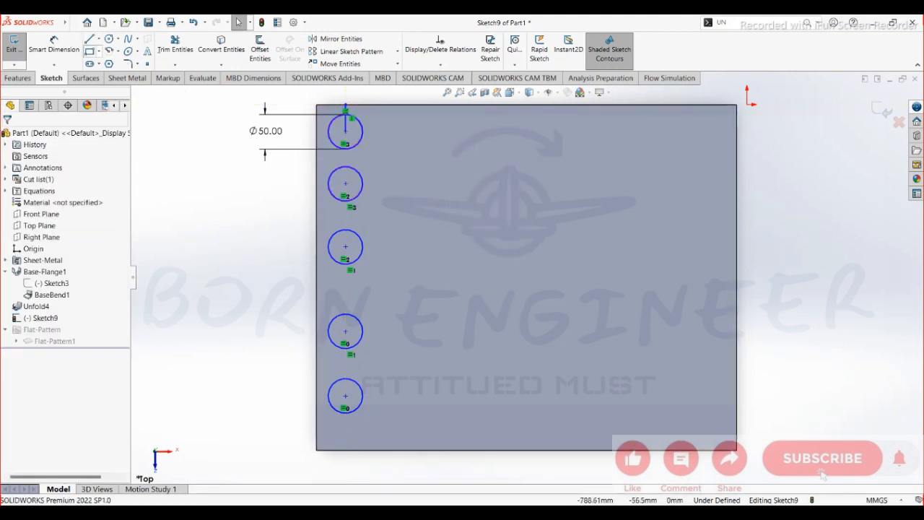
Draw a vertical line about 75 mm long connecting the centers of the first and second circles from the top
left_click(89, 38)
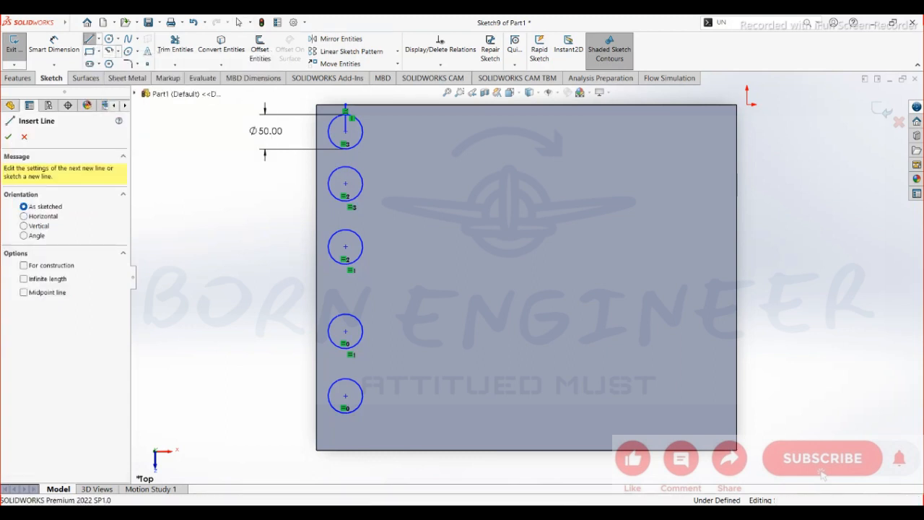
left_click(345, 131)
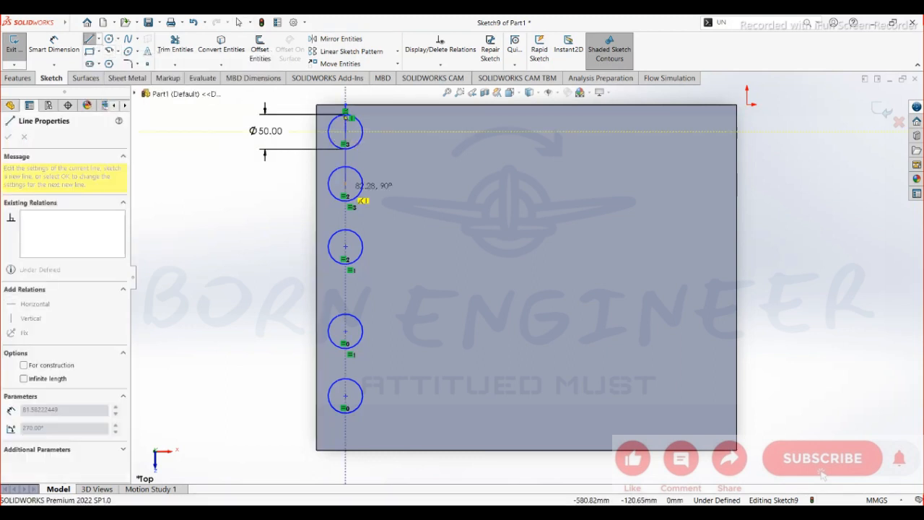
left_click(345, 184)
right_click(438, 155)
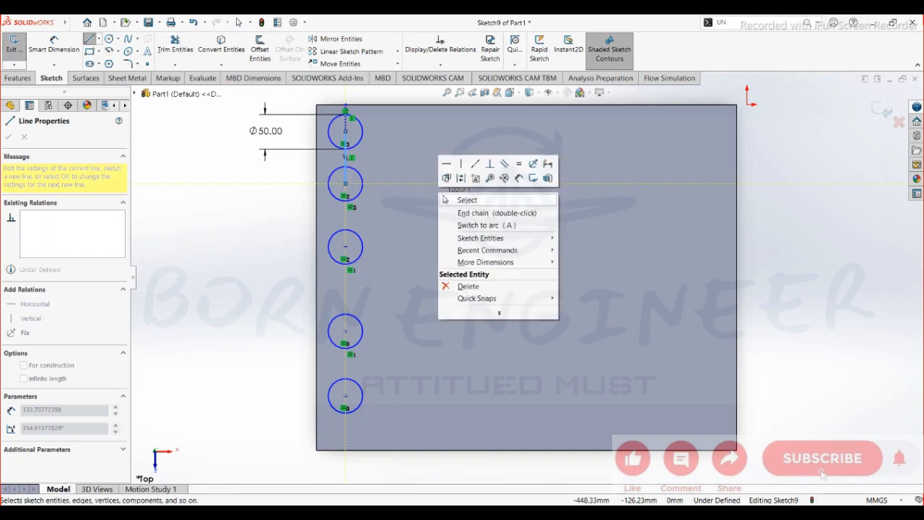
left_click(496, 215)
key("Escape")
Draw a vertical line about 91 mm long from the second circle's center to the third circle's center
left_click(89, 39)
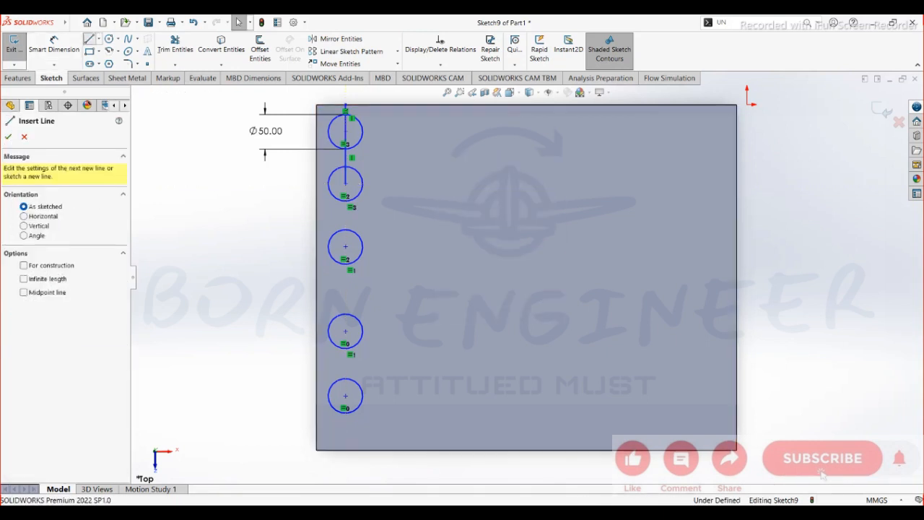
left_click(345, 183)
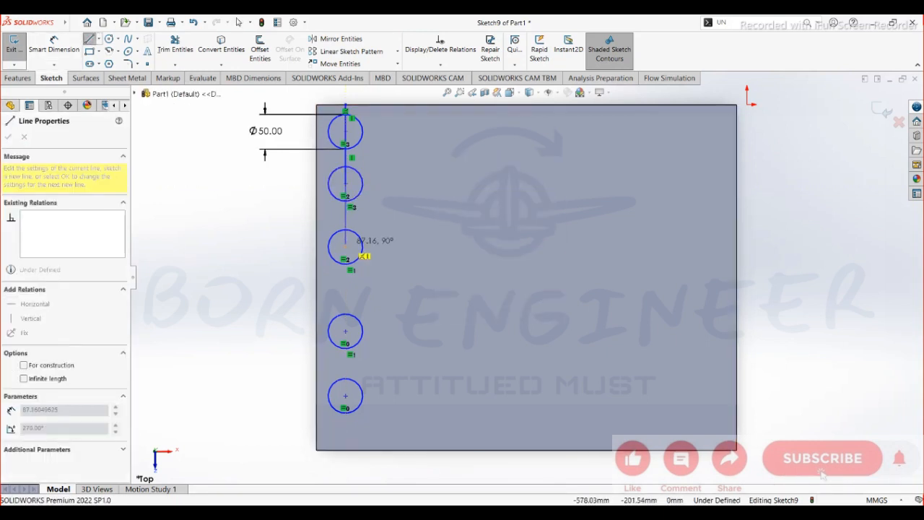
left_click(346, 247)
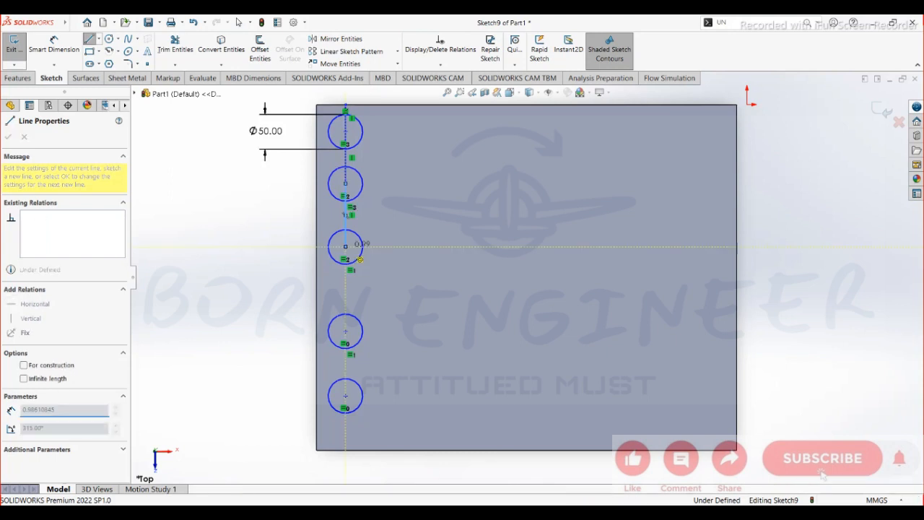
right_click(405, 209)
left_click(408, 211)
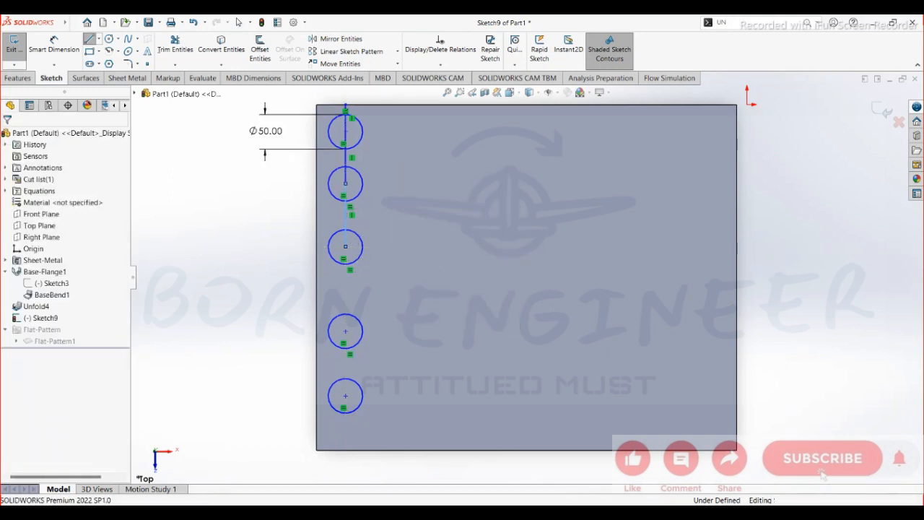
Draw a vertical line about 122 mm long from the third circle's center to the fourth circle's center
left_click(89, 39)
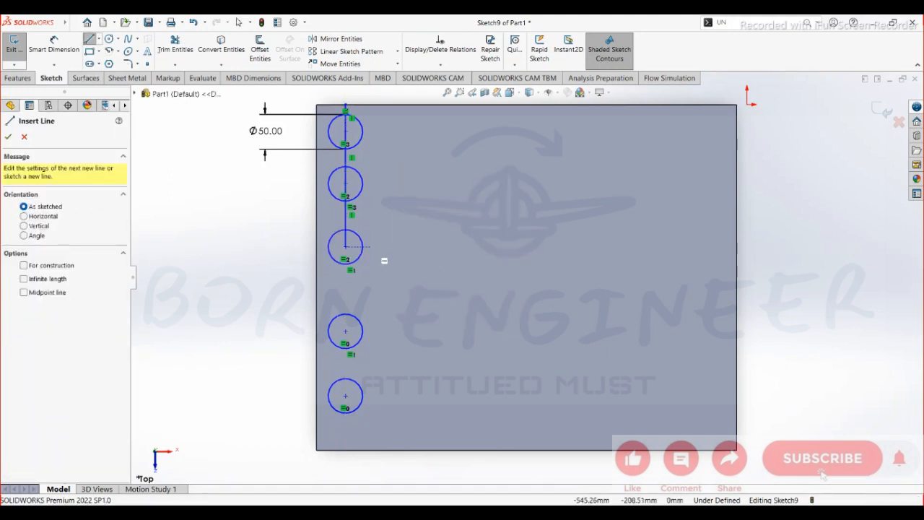
left_click(345, 247)
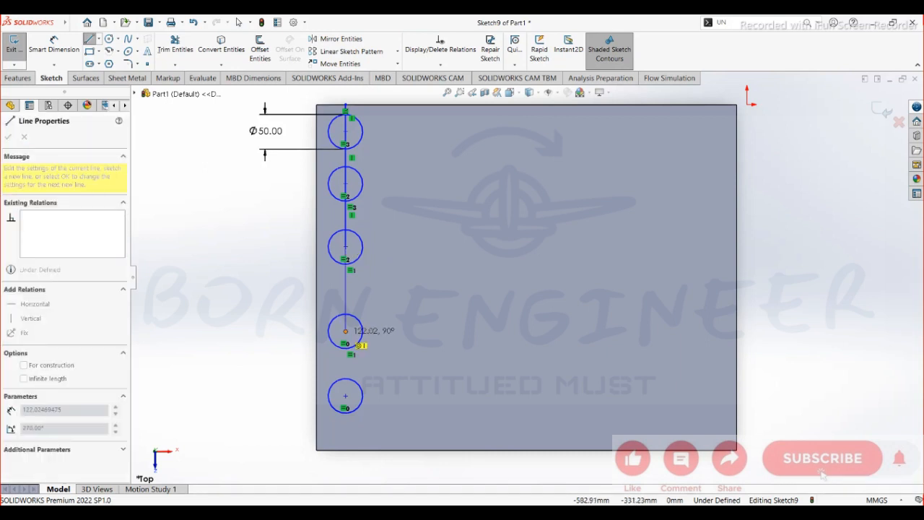
left_click(346, 332)
right_click(390, 247)
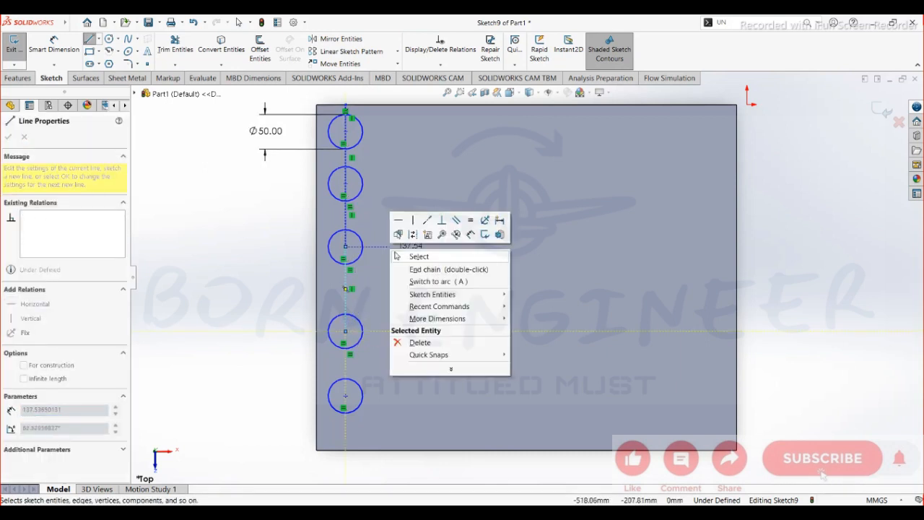
left_click(413, 256)
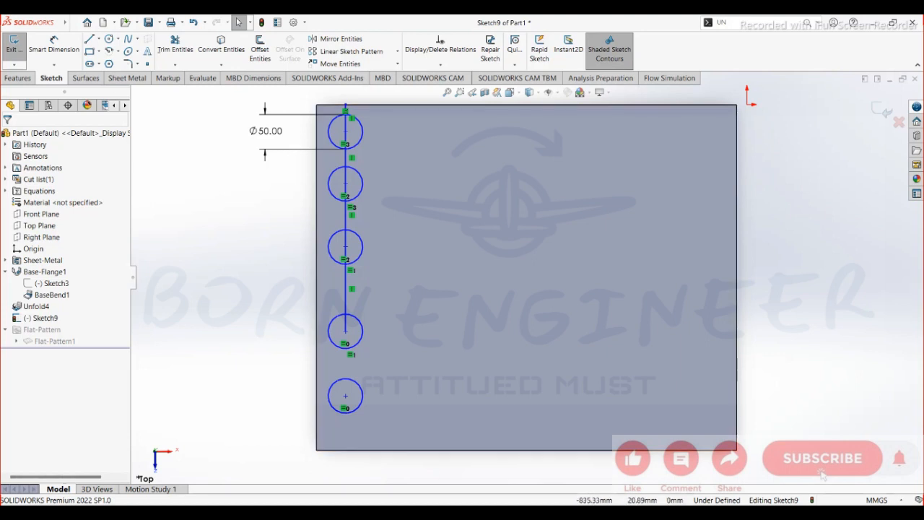
Draw a vertical line about 93 mm long from the fourth circle's center to the lowest circle's center
left_click(89, 39)
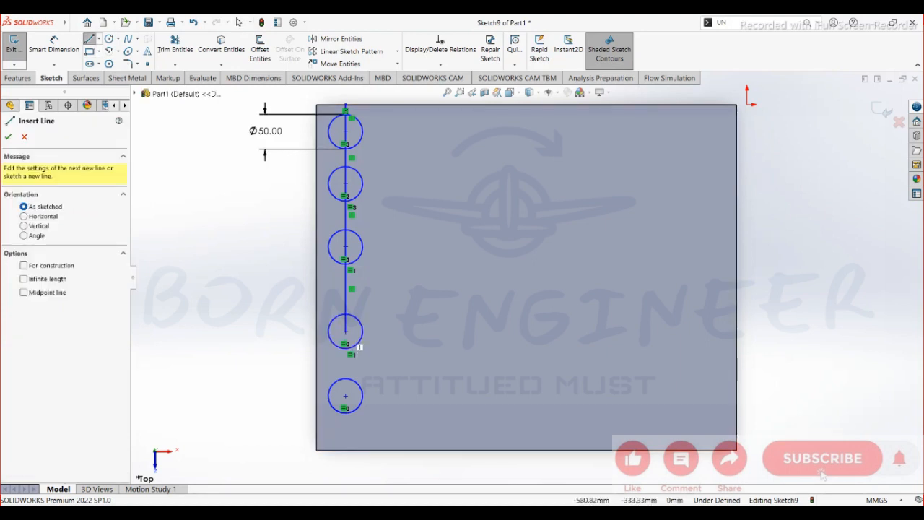
left_click(346, 331)
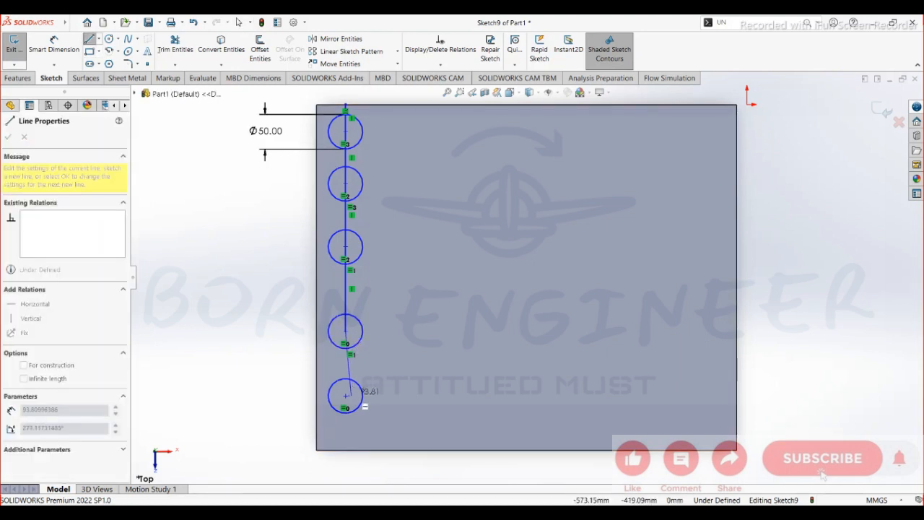
left_click(346, 396)
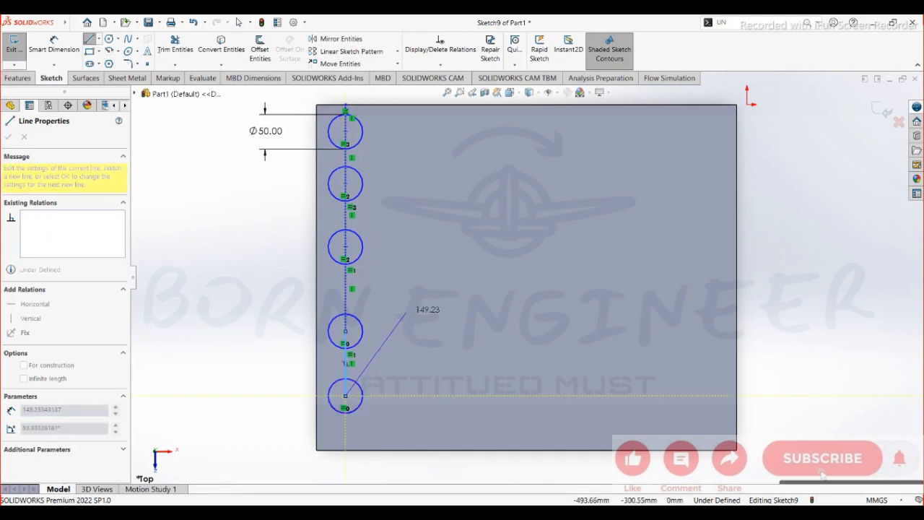
right_click(413, 318)
left_click(426, 320)
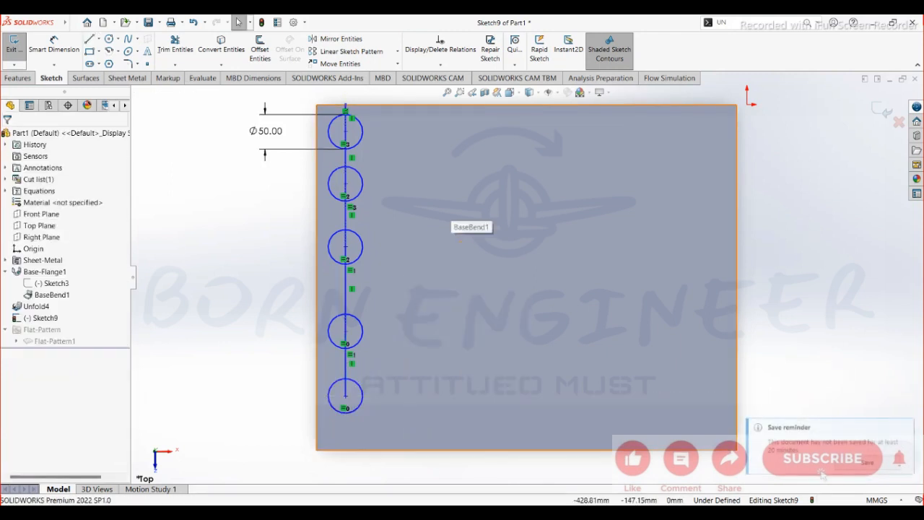
Draw a vertical line about 79 mm long from the lowest circle's center to the sheet's lower edge
left_click(90, 38)
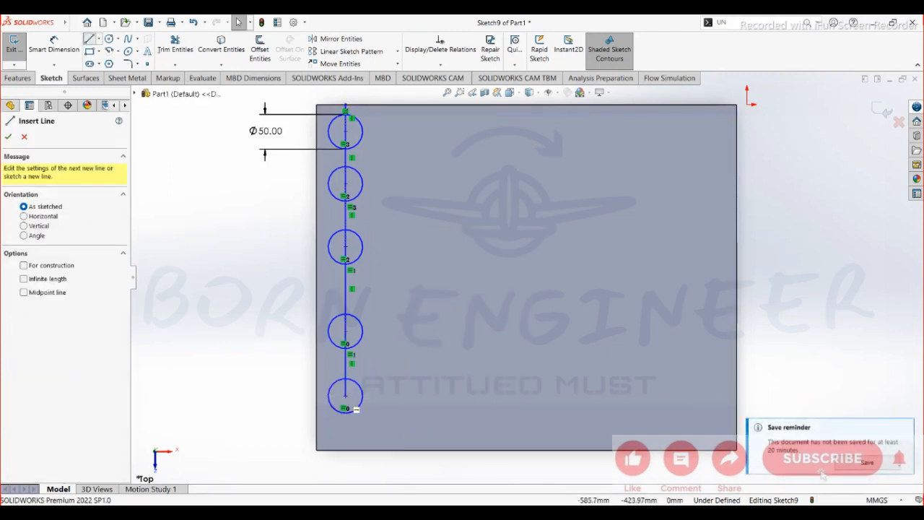
left_click(346, 396)
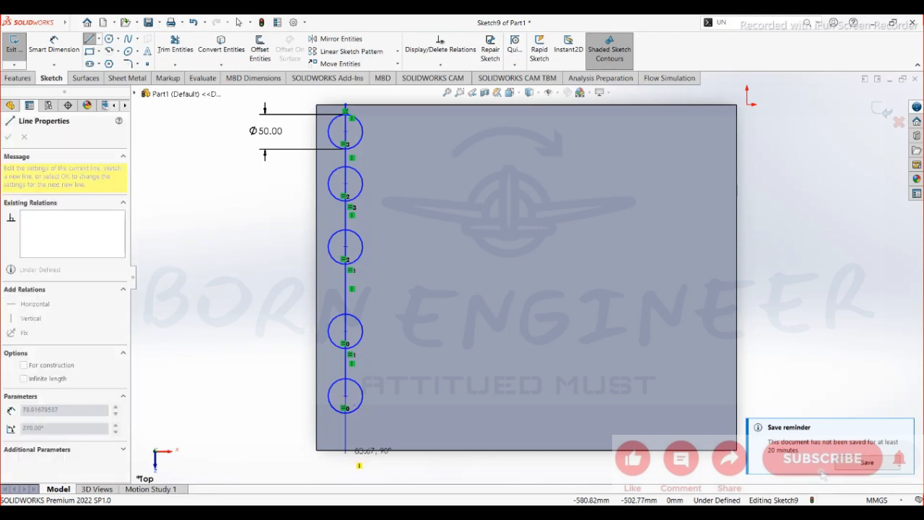
left_click(345, 448)
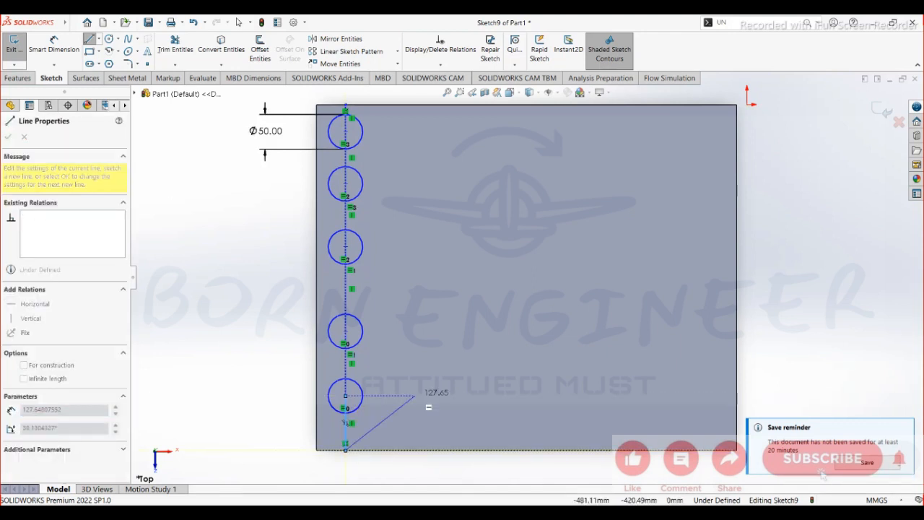
right_click(417, 396)
left_click(442, 403)
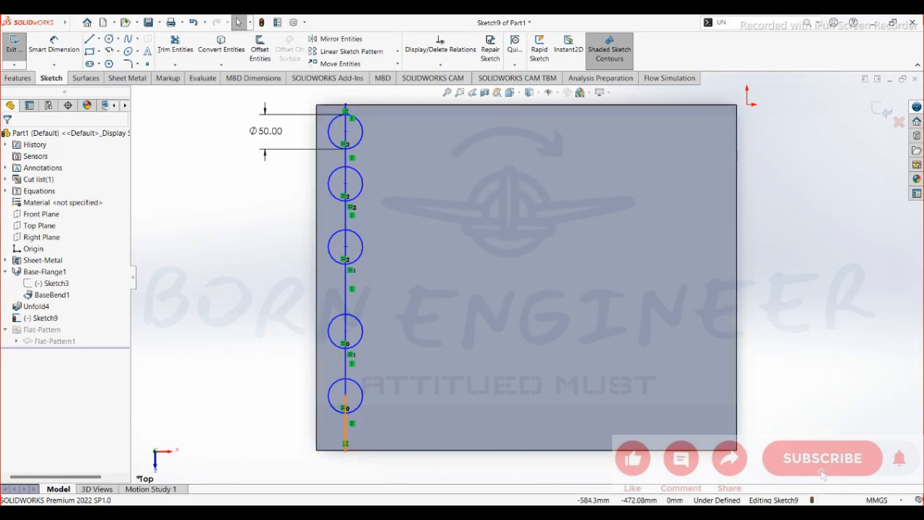
Apply an Equal relation to all six vertical line segments to space the circles evenly across the sheet
left_click(346, 425)
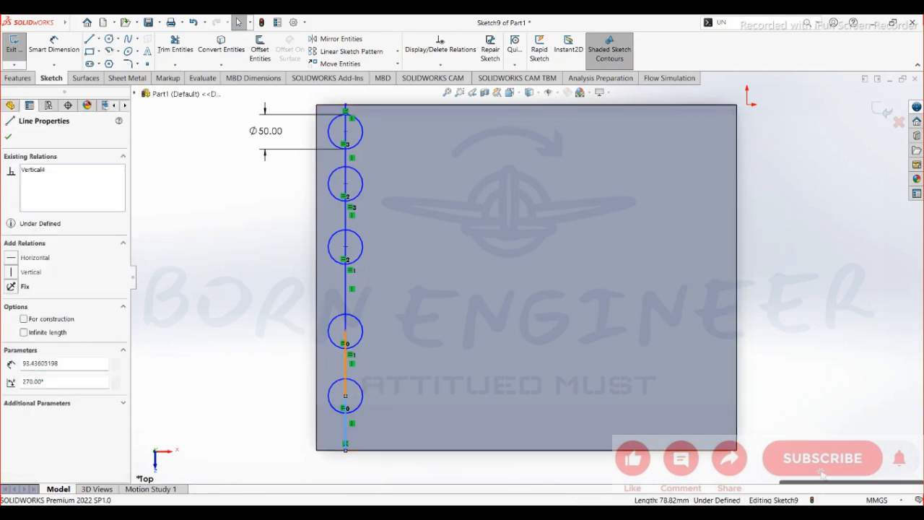
left_click(346, 365, "ctrl")
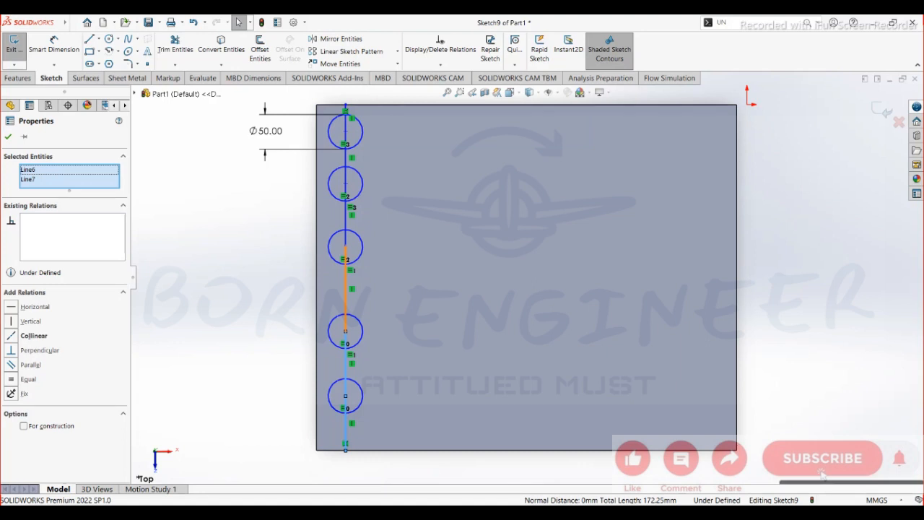
left_click(345, 293, "ctrl")
left_click(345, 217, "ctrl")
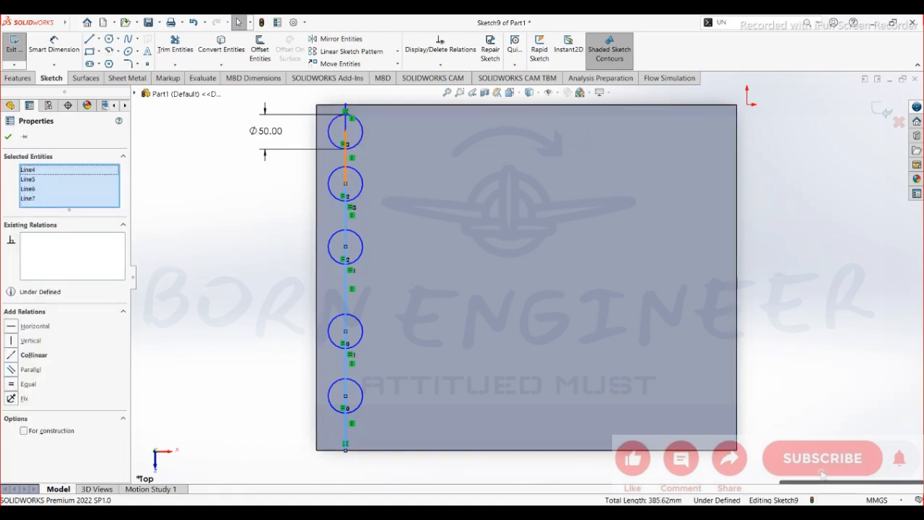
left_click(345, 144, "ctrl")
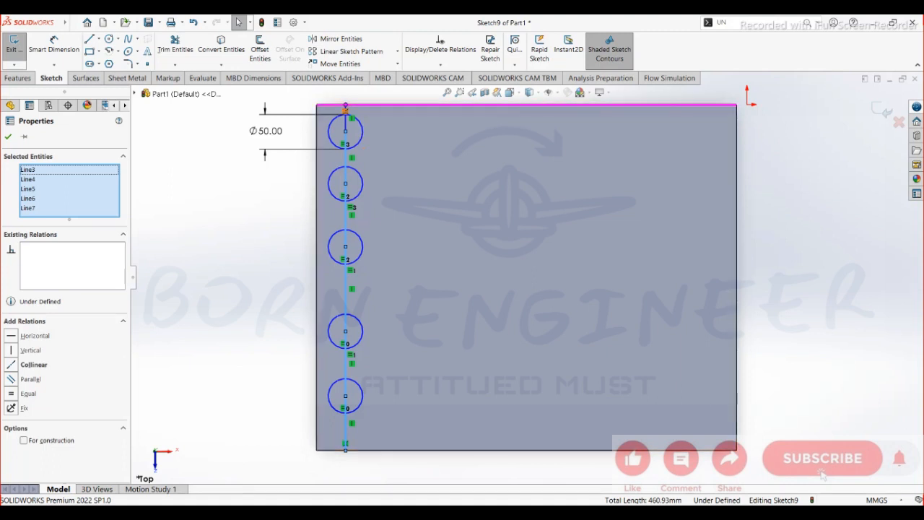
left_click(346, 110, "ctrl")
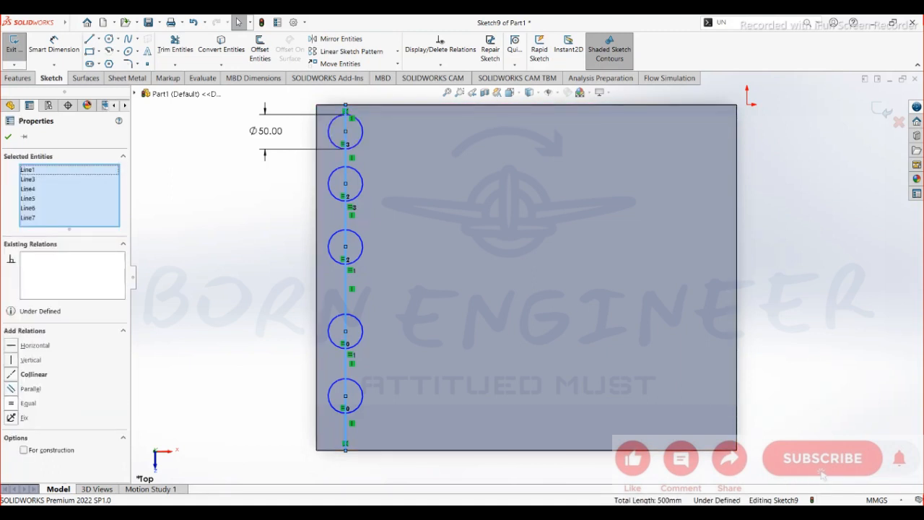
left_click(27, 403)
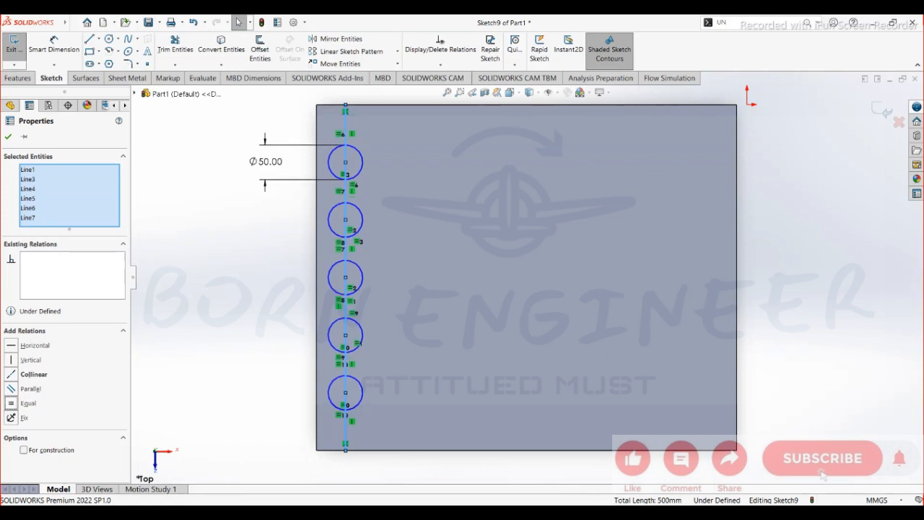
key("Escape")
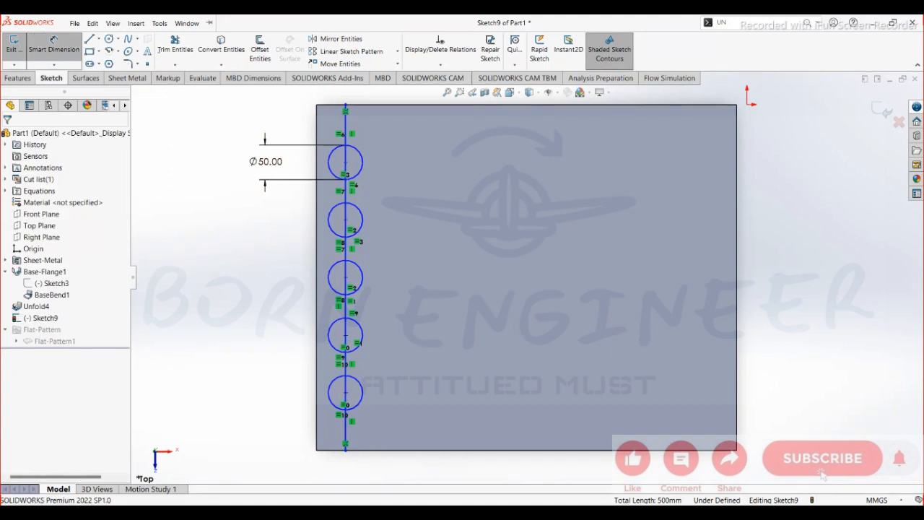
Dimension the distance from the uppermost circle's center to the sheet's left edge as 50 mm
left_click(345, 162)
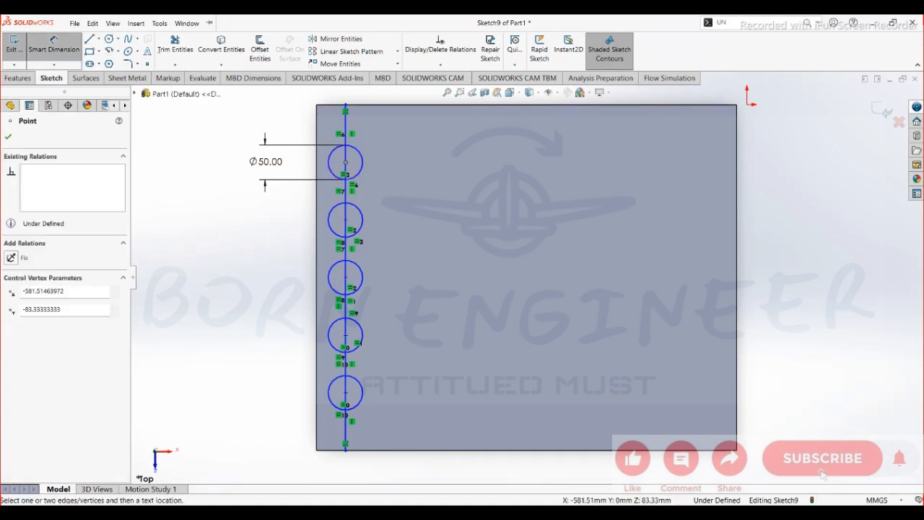
left_click(315, 277)
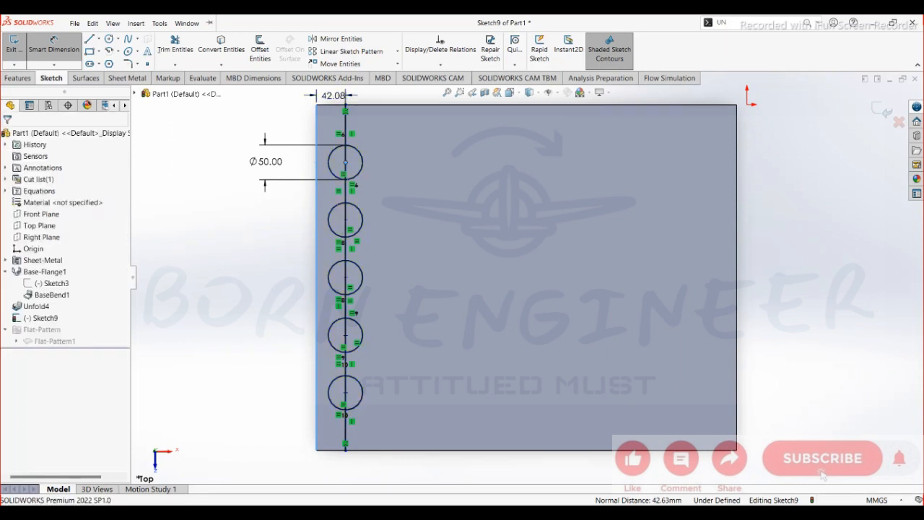
left_click(345, 95)
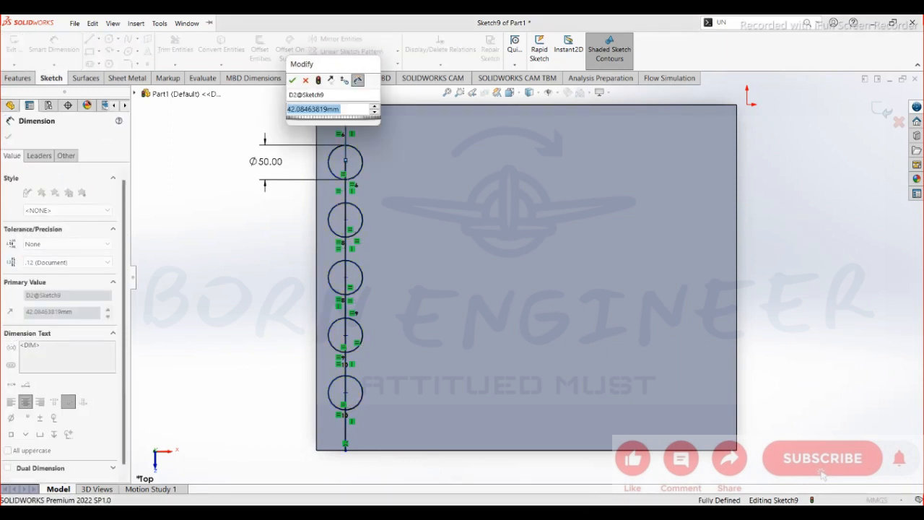
type("50")
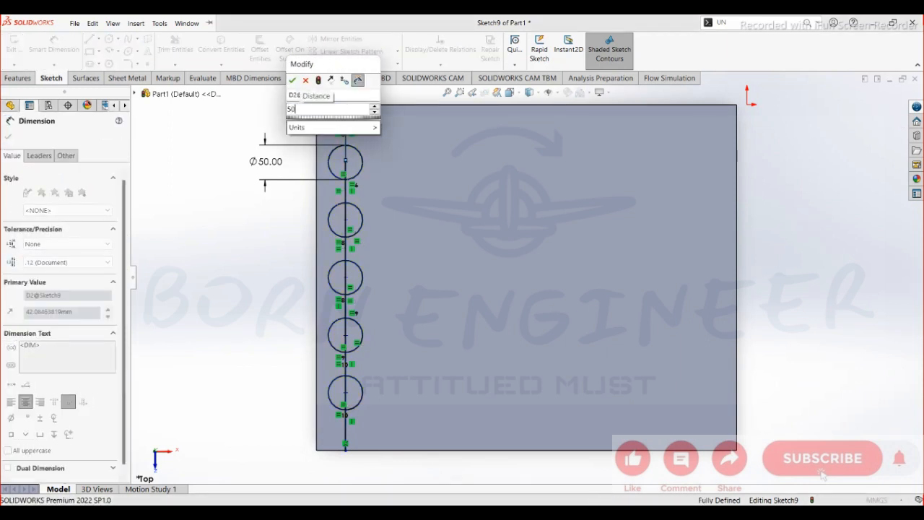
key("Return")
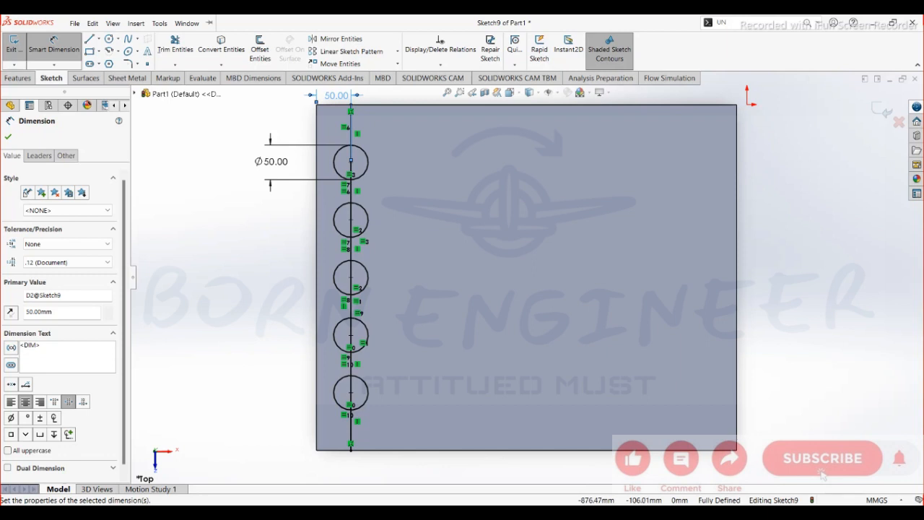
left_click(8, 137)
left_click(54, 45)
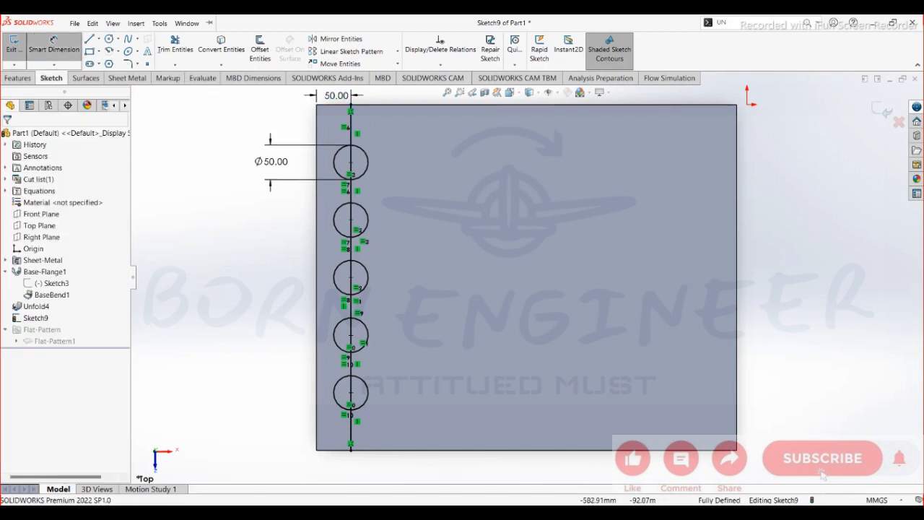
left_click(350, 162)
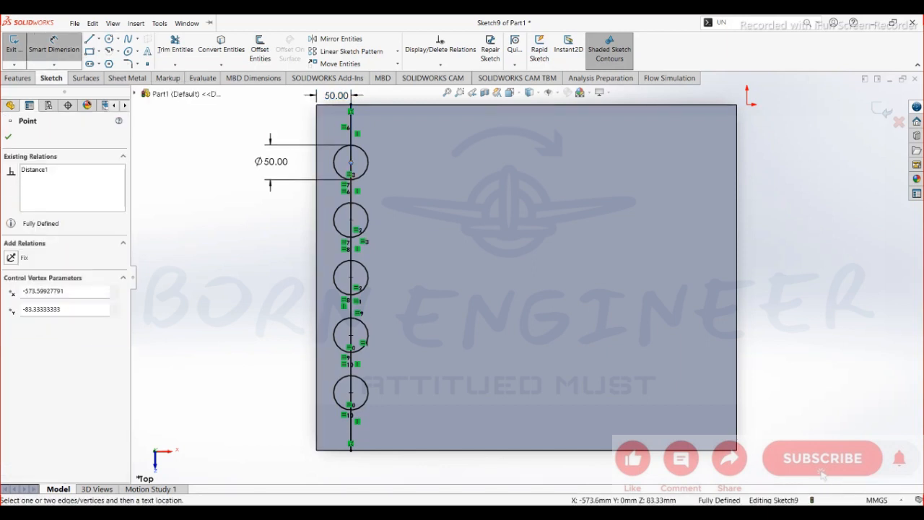
left_click(316, 179)
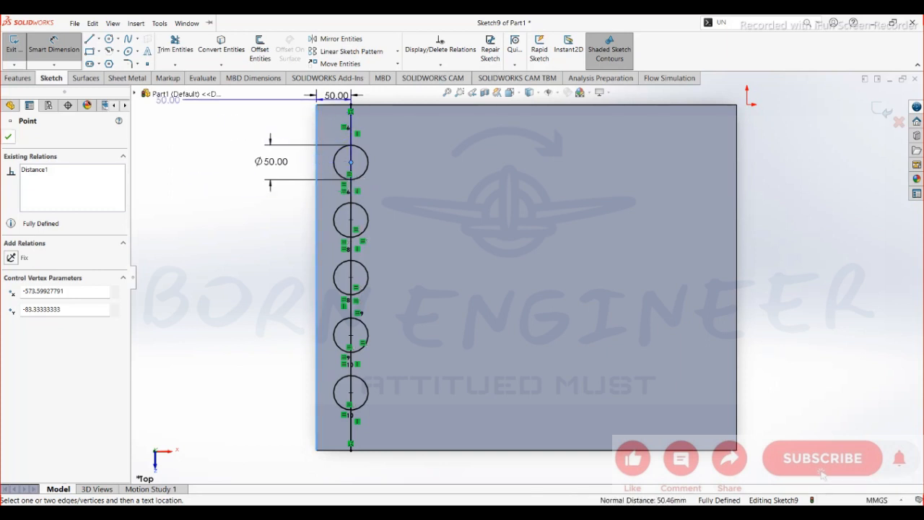
left_click(8, 137)
Try to dimension the distance from the uppermost circle's center to the sheet's upper edge
left_click(54, 49)
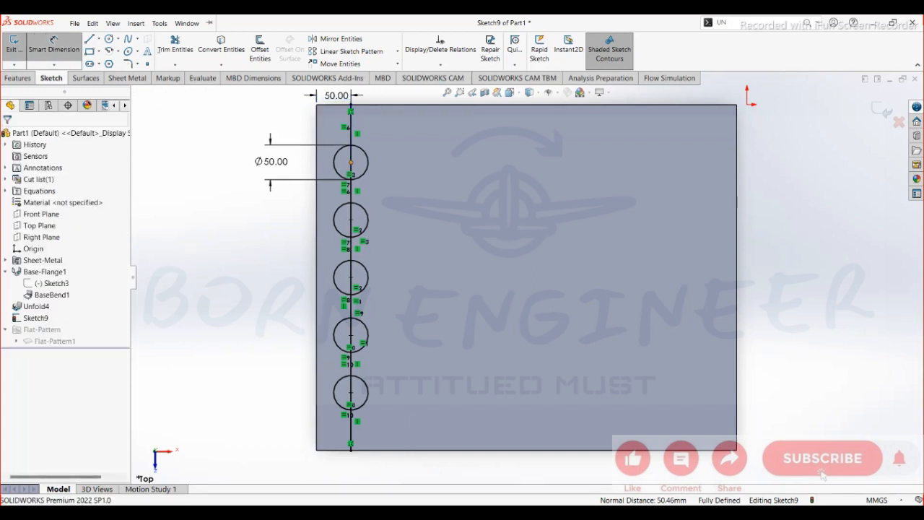
left_click(351, 162)
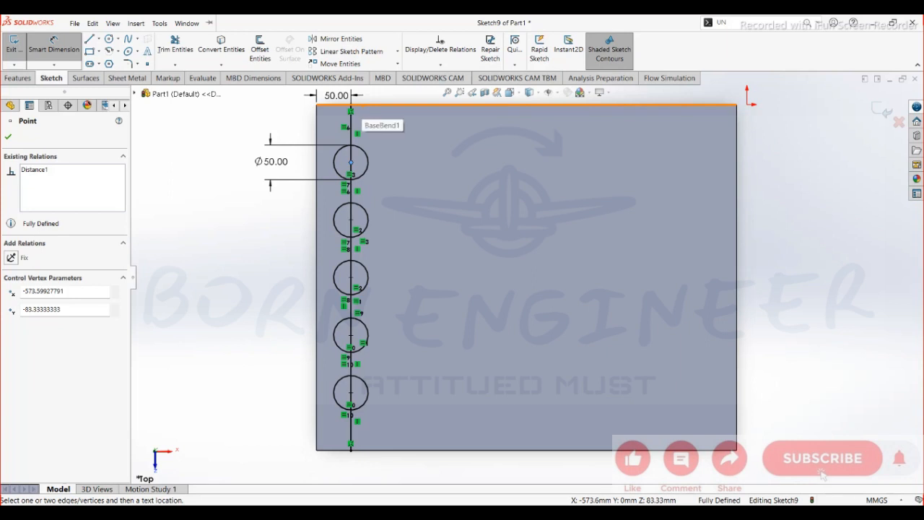
left_click(362, 105)
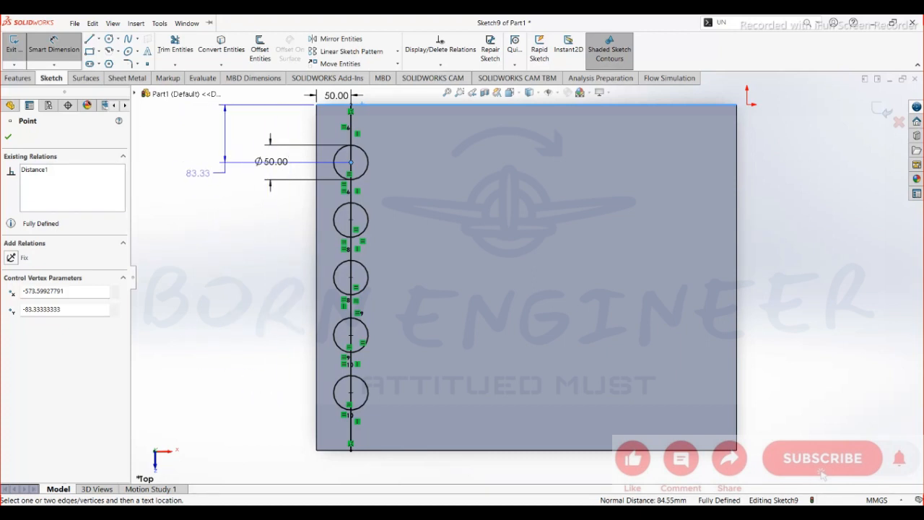
left_click(209, 125)
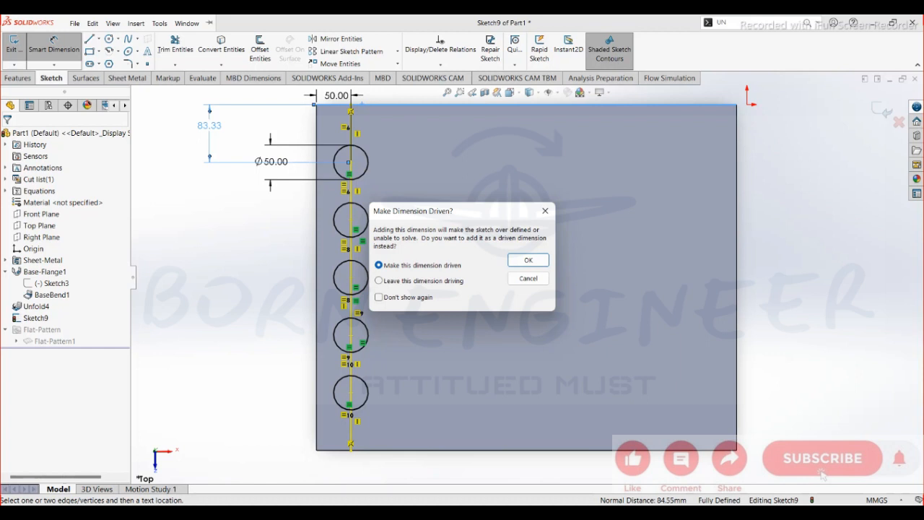
left_click(529, 279)
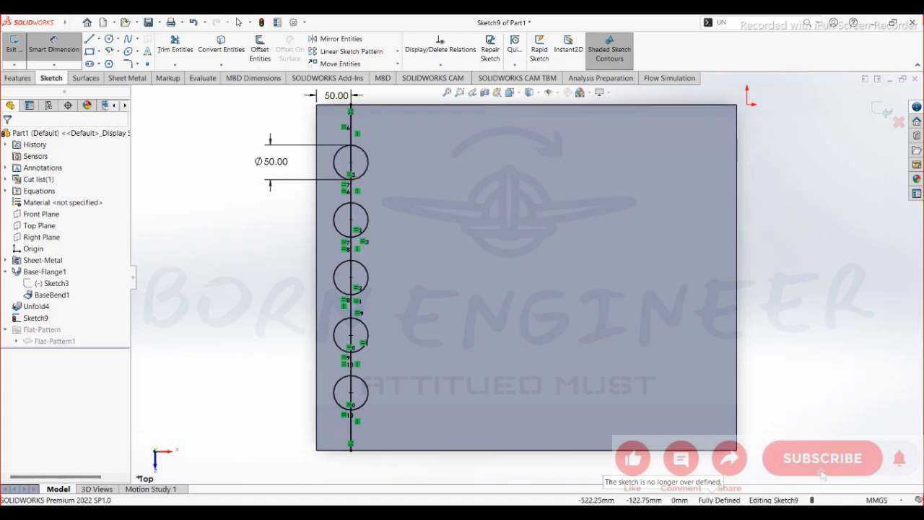
left_click(272, 162)
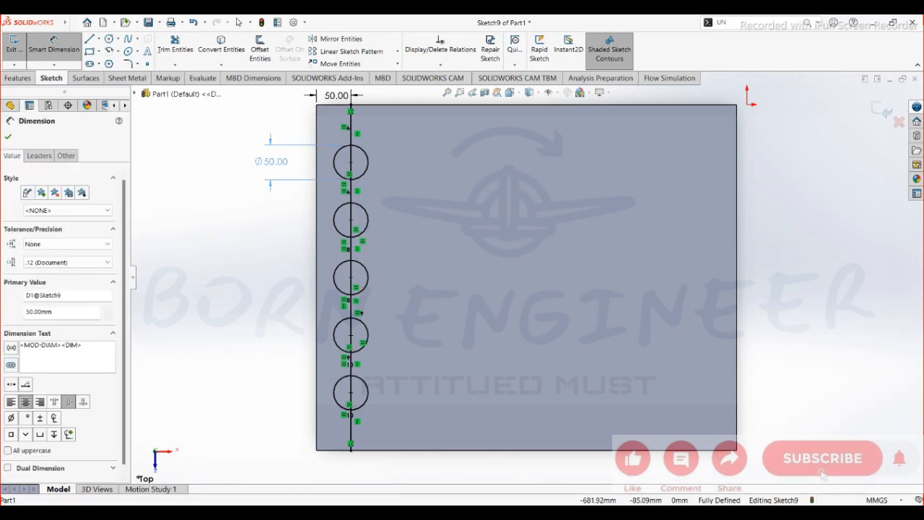
left_click(336, 96, "ctrl")
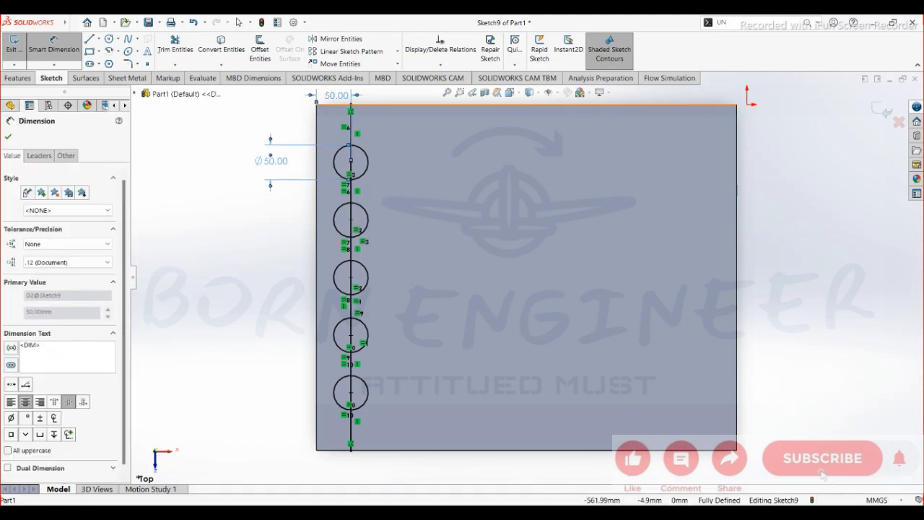
left_click(351, 130)
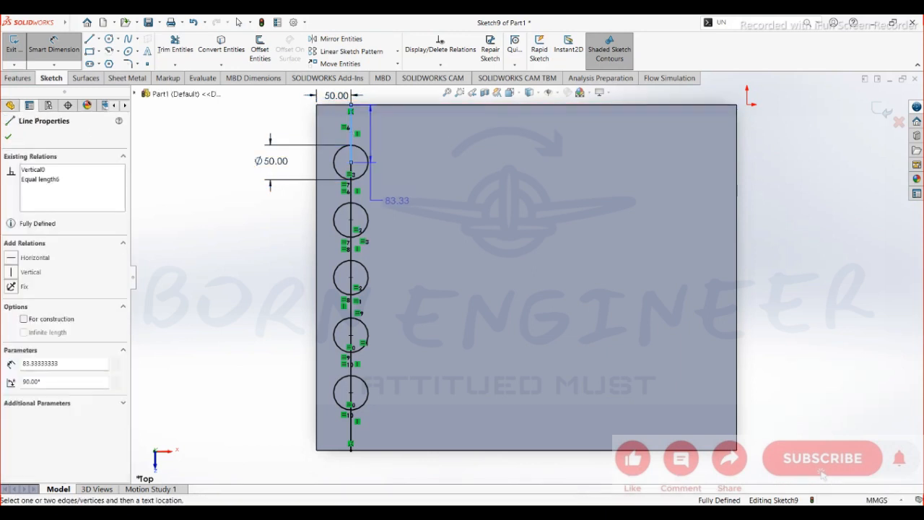
left_click(351, 191, "ctrl")
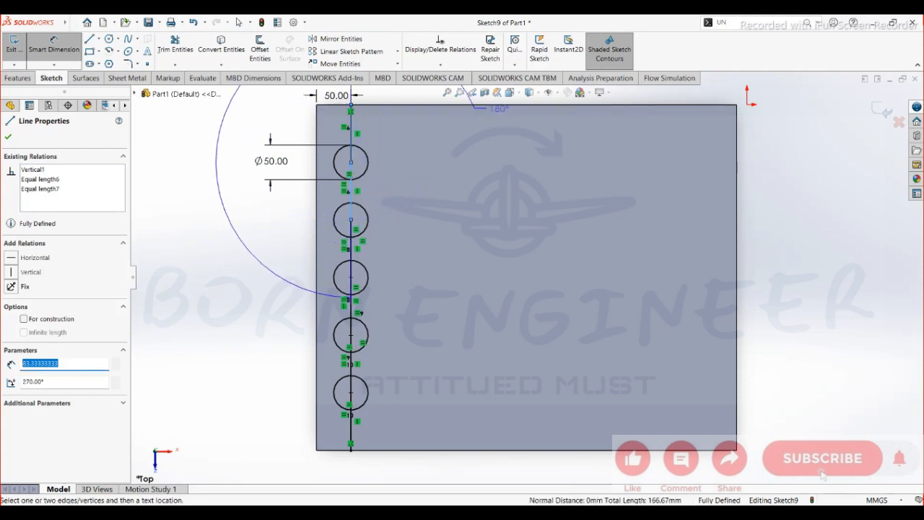
left_click(233, 163)
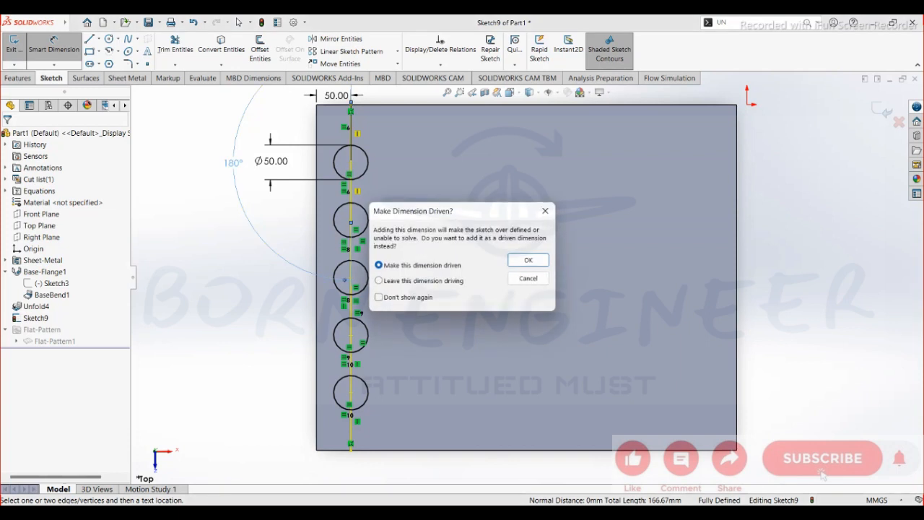
left_click(529, 278)
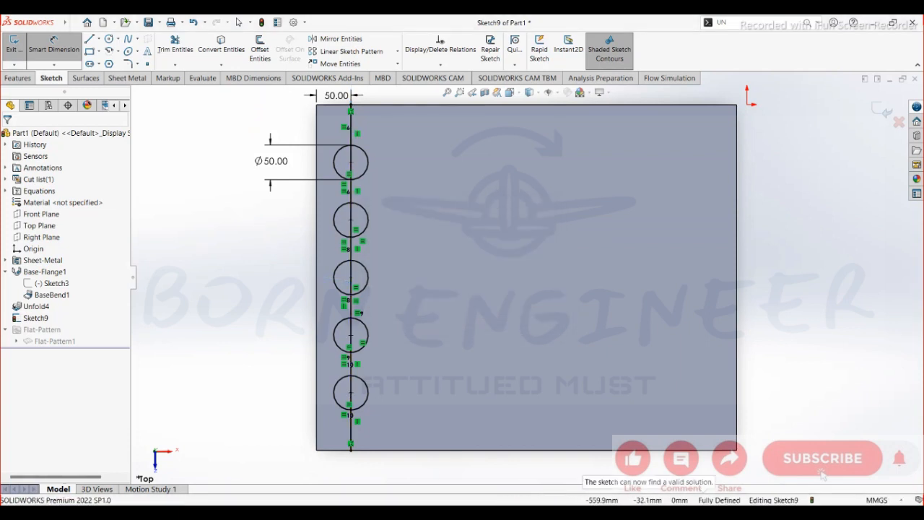
Delete all six vertical line segments that run through the circle centers from the sheet's upper edge to its lower edge
left_click(351, 130)
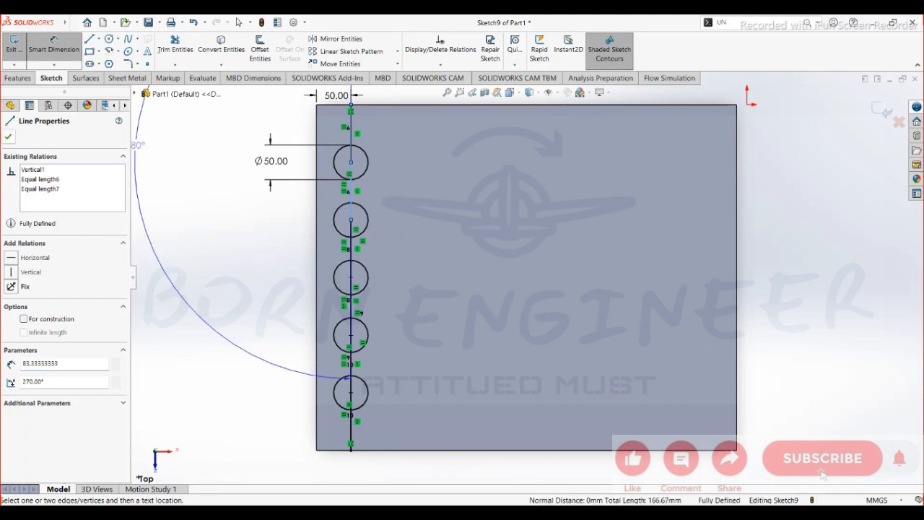
key("Escape")
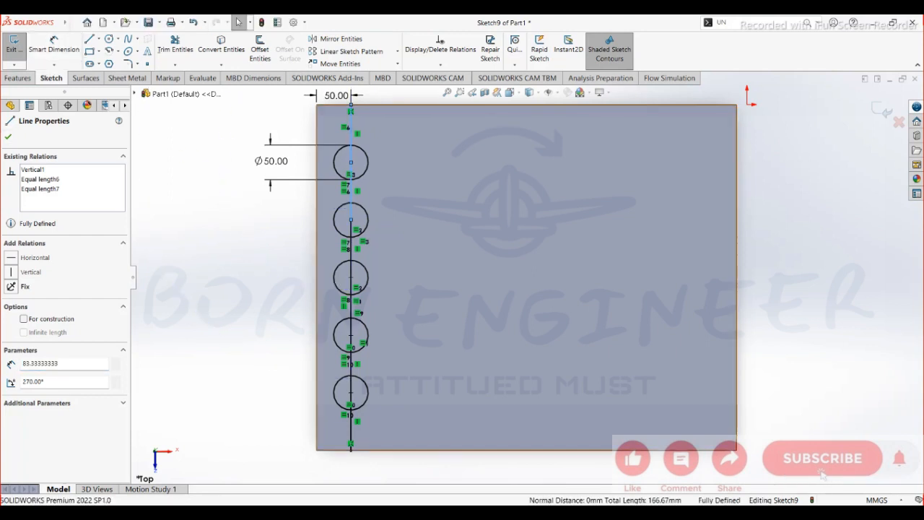
left_click(351, 250, "ctrl")
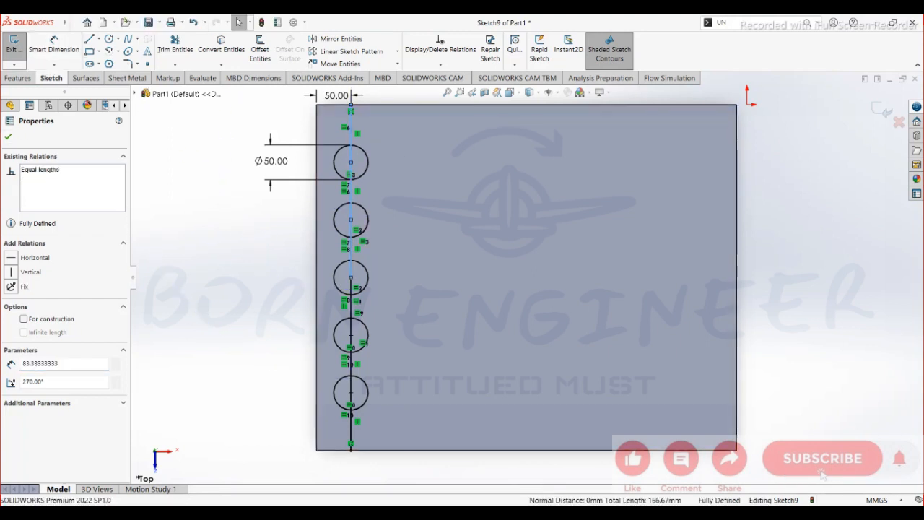
left_click(351, 308, "ctrl")
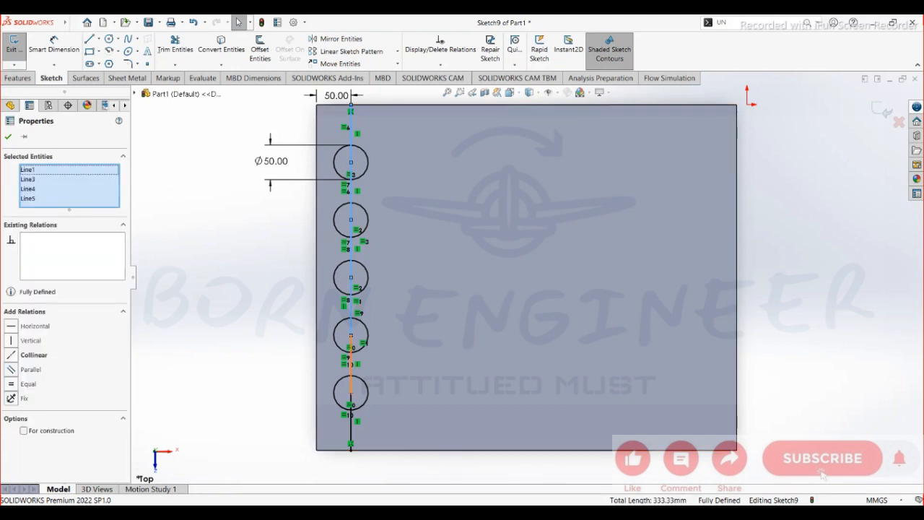
left_click(351, 365, "ctrl")
left_click(351, 430, "ctrl")
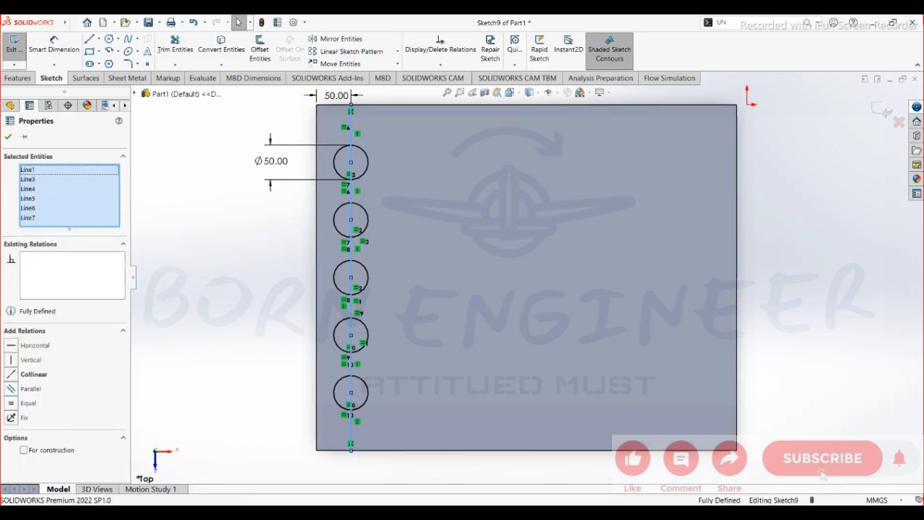
key("Delete")
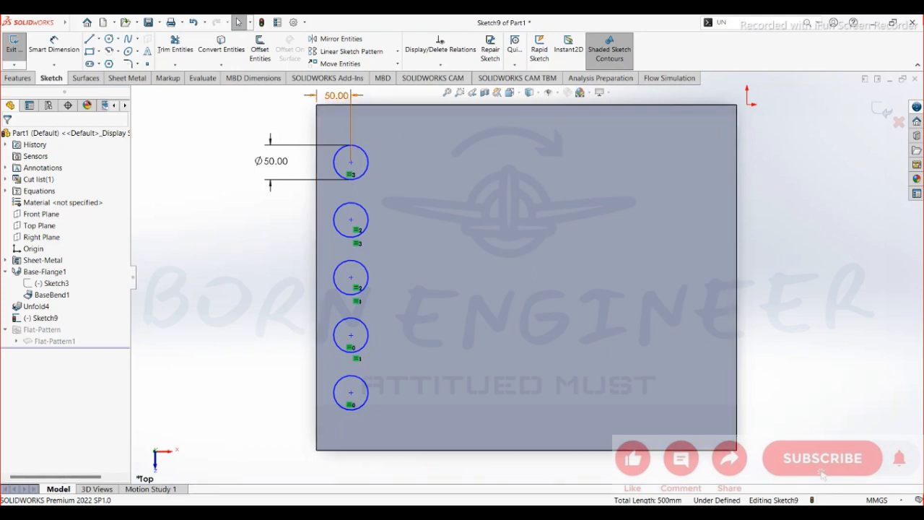
Delete the uppermost circle's diameter dimension and its distance dimension to the sheet's left edge
left_click(351, 130)
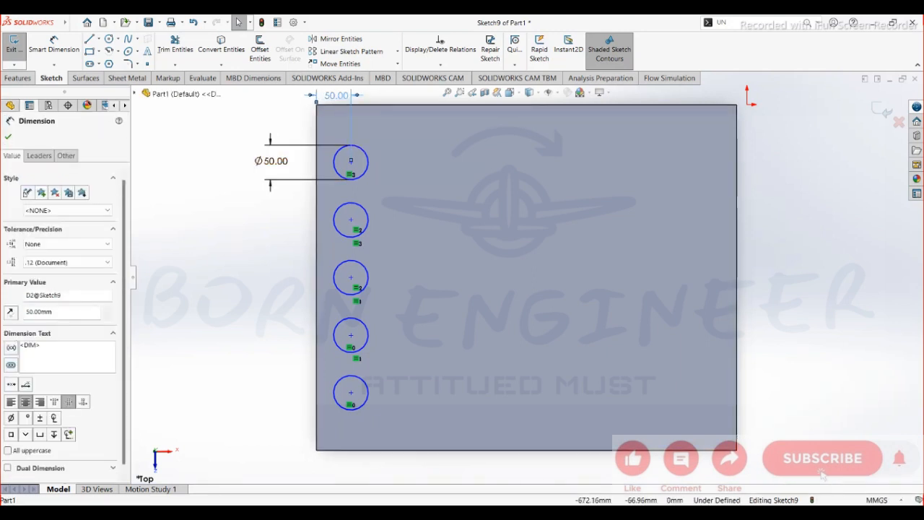
left_click(279, 163, "ctrl")
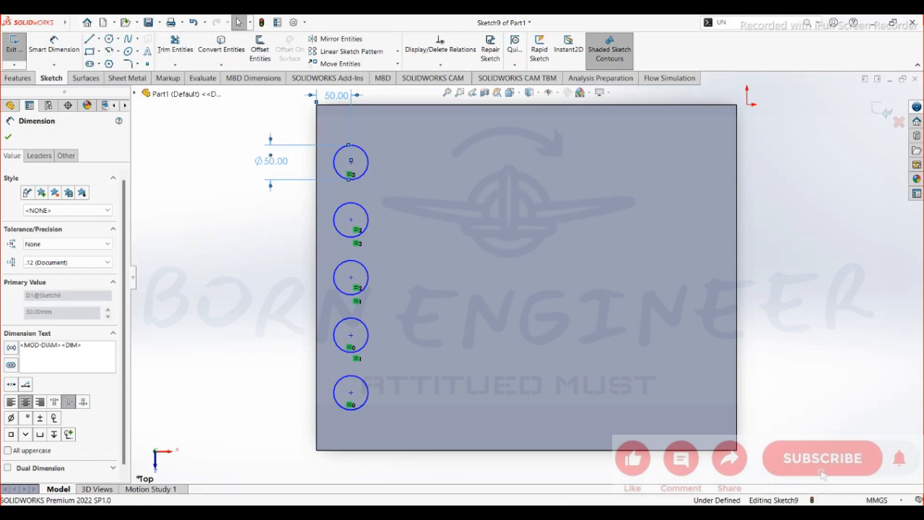
key("Delete")
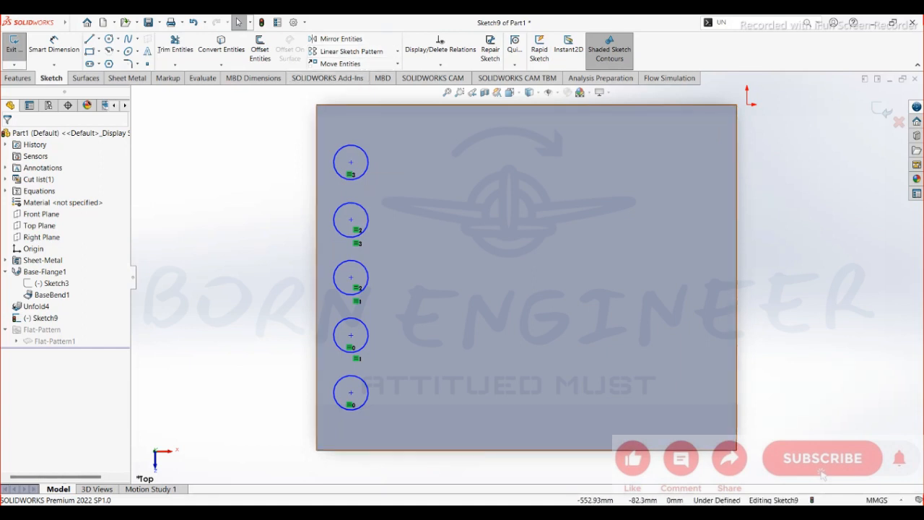
Start a linear sketch pattern of all five circles along the X-axis with a spacing of 80 mm
left_click(367, 156)
left_click(367, 213, "ctrl")
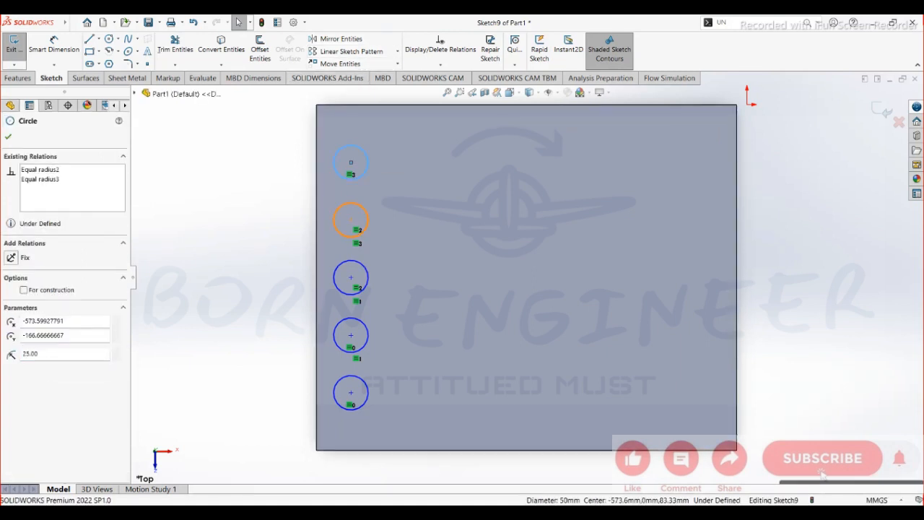
left_click(367, 271, "ctrl")
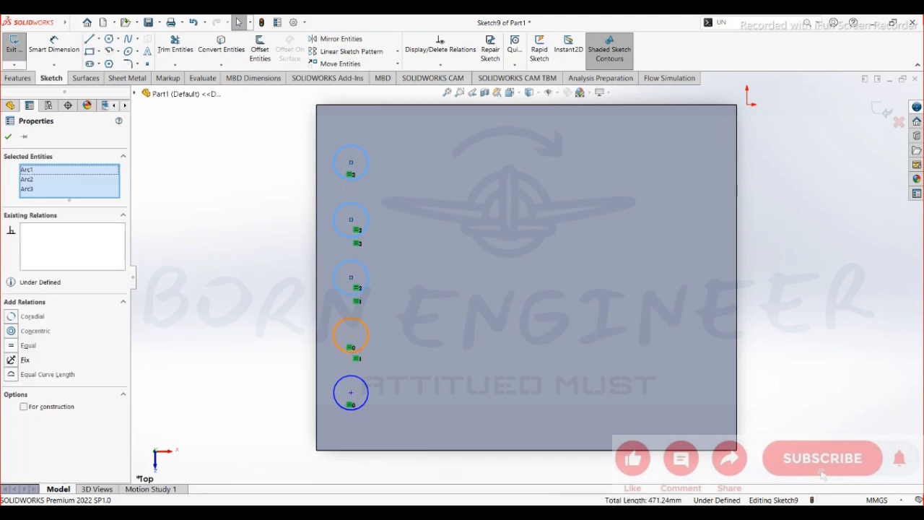
left_click(367, 329, "ctrl")
left_click(366, 387, "ctrl")
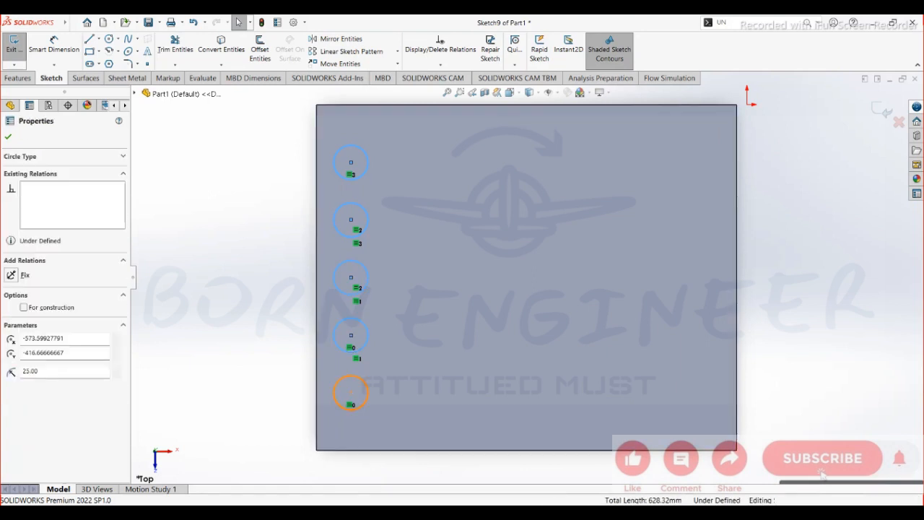
left_click(352, 52)
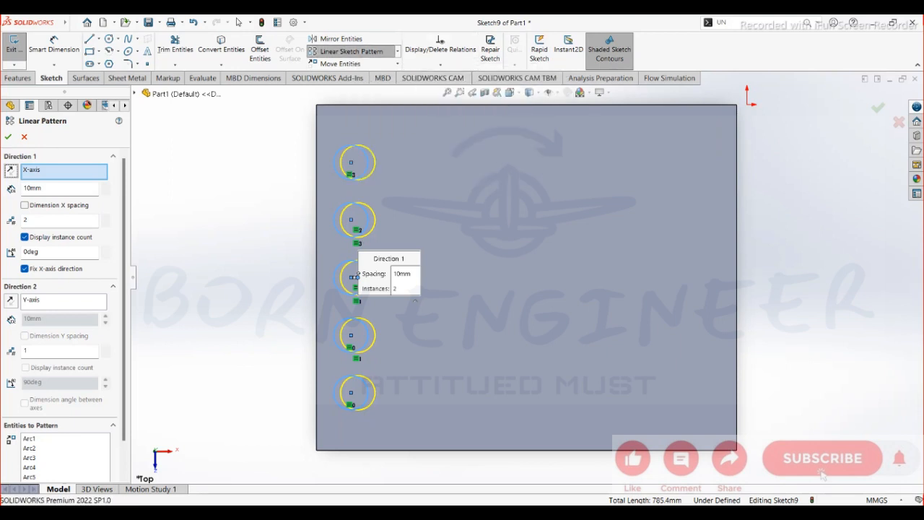
left_click(27, 188)
key("Return")
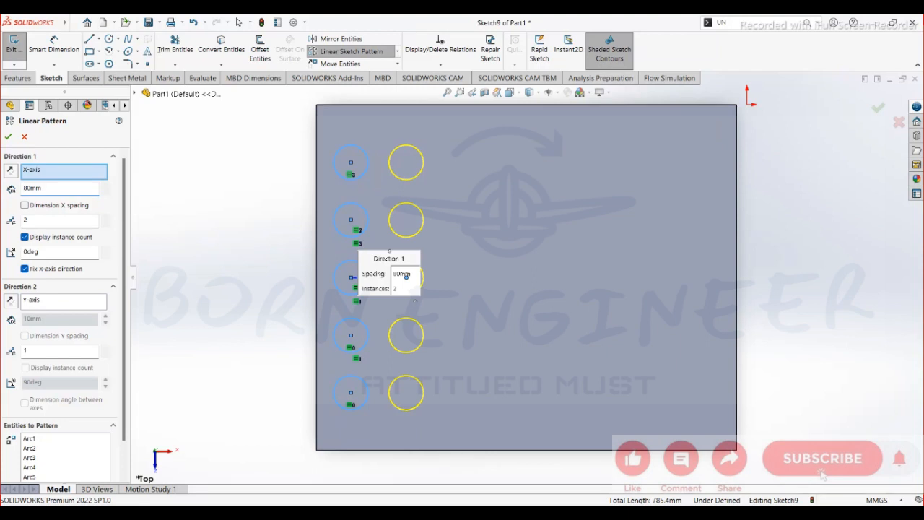
Set the linear sketch pattern to 7 instances with a spacing of 83 mm and create it
left_click(43, 221)
type("5")
key("Return")
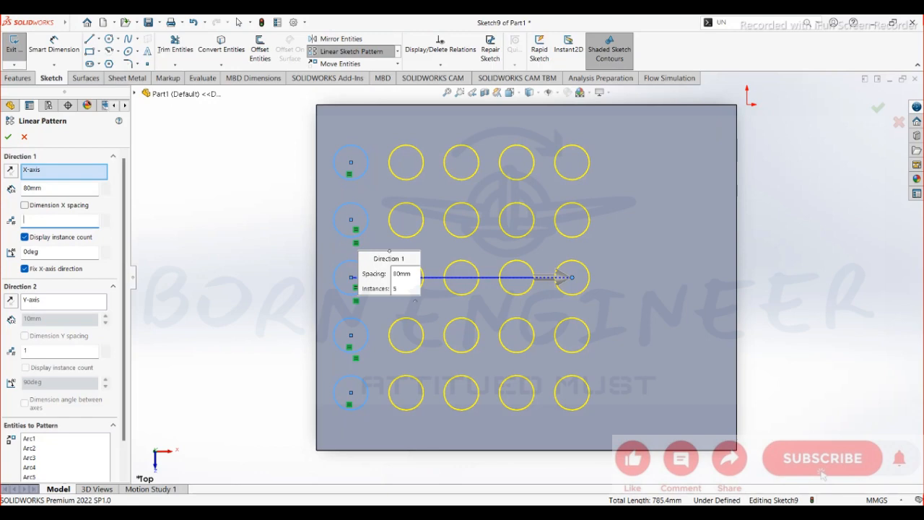
key("Return")
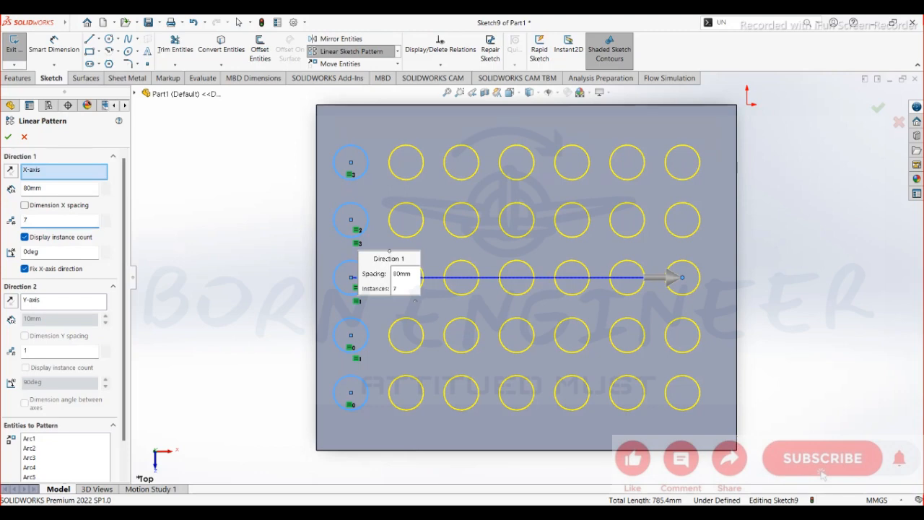
left_click(27, 188)
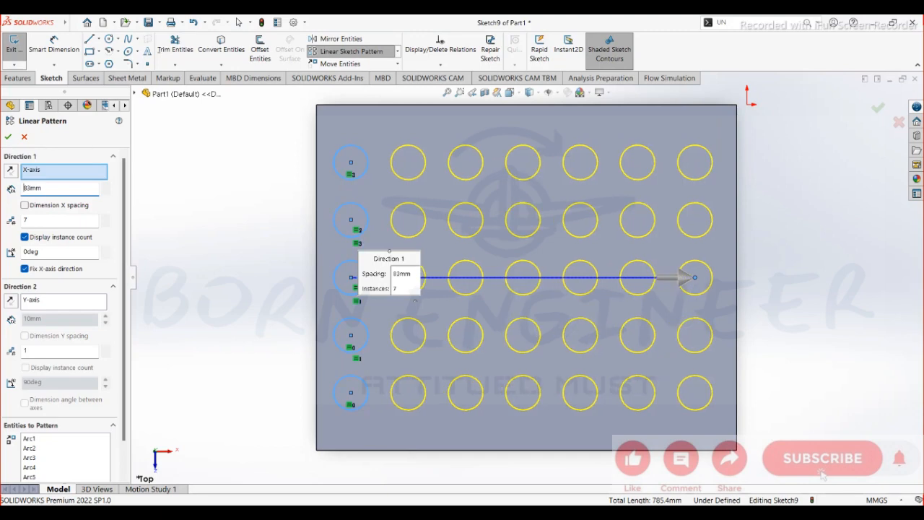
left_click(8, 136)
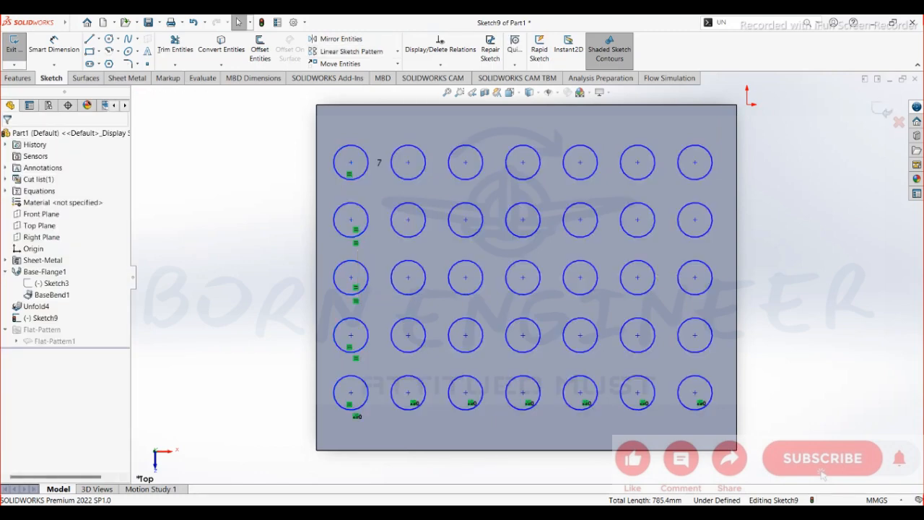
middle_click_drag(505, 274, 613, 284)
middle_click_drag(424, 166, 225, 213)
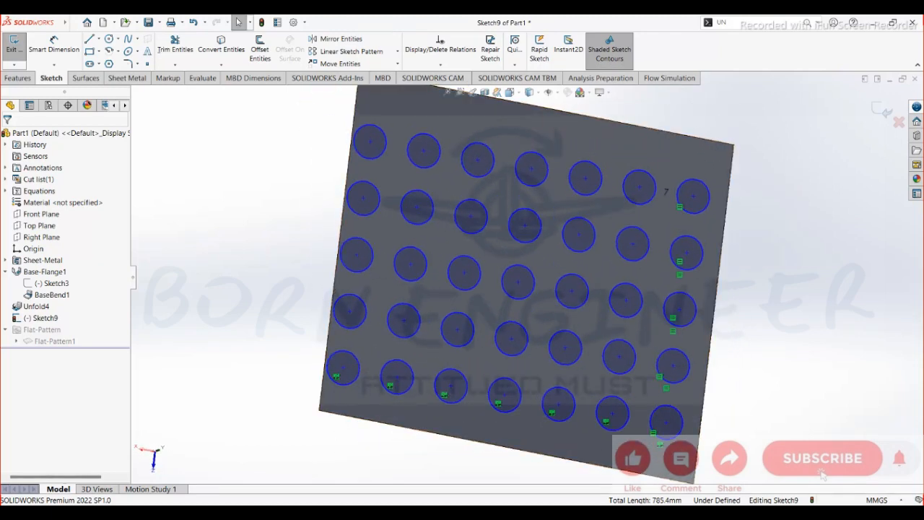
key("ctrl+1")
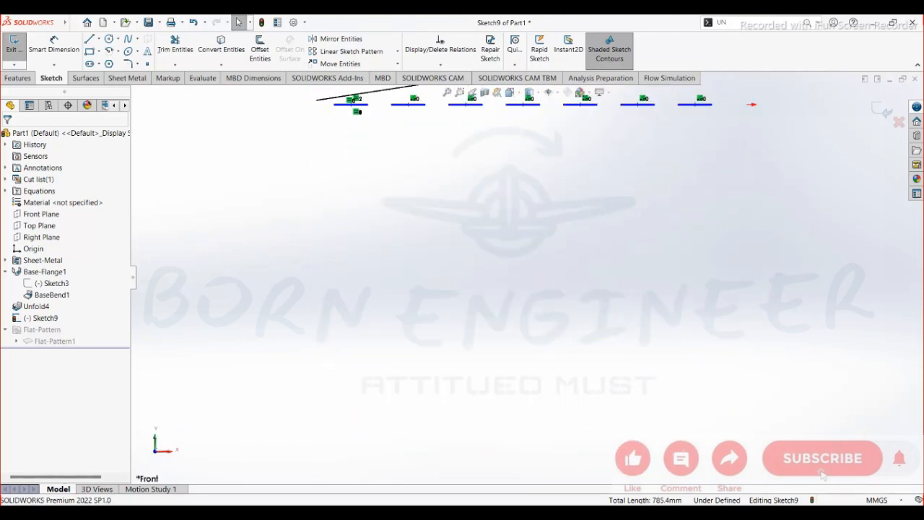
key("ctrl+5")
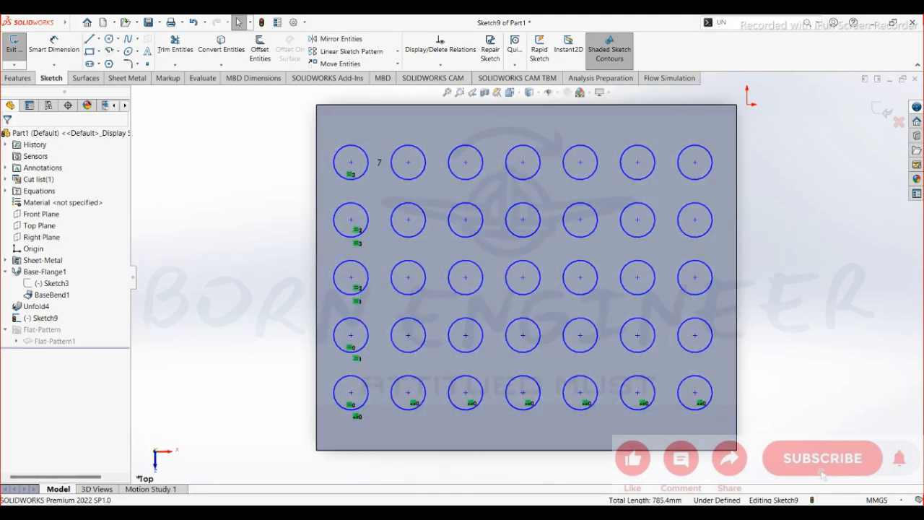
Cut the whole grid of circles through the flat sheet with a blind extruded cut 145 mm deep, directed into the sheet
mouse_move(30, 22)
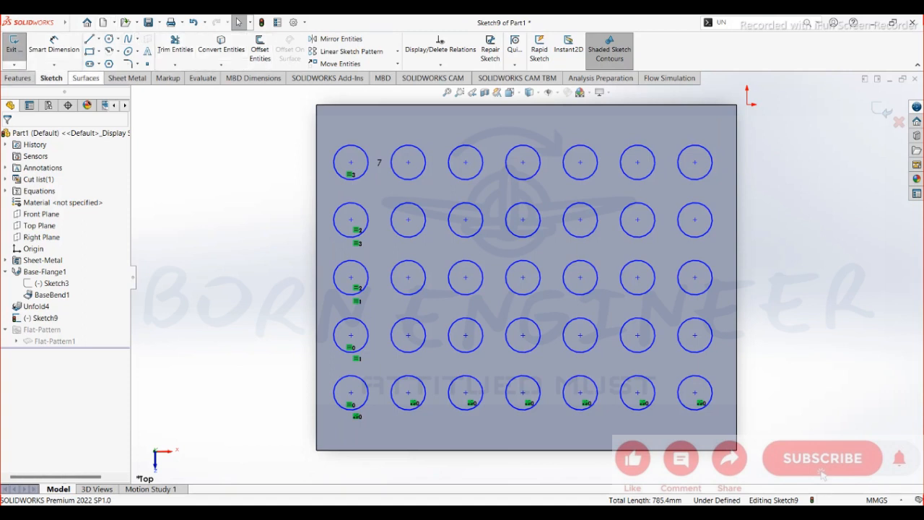
left_click(18, 78)
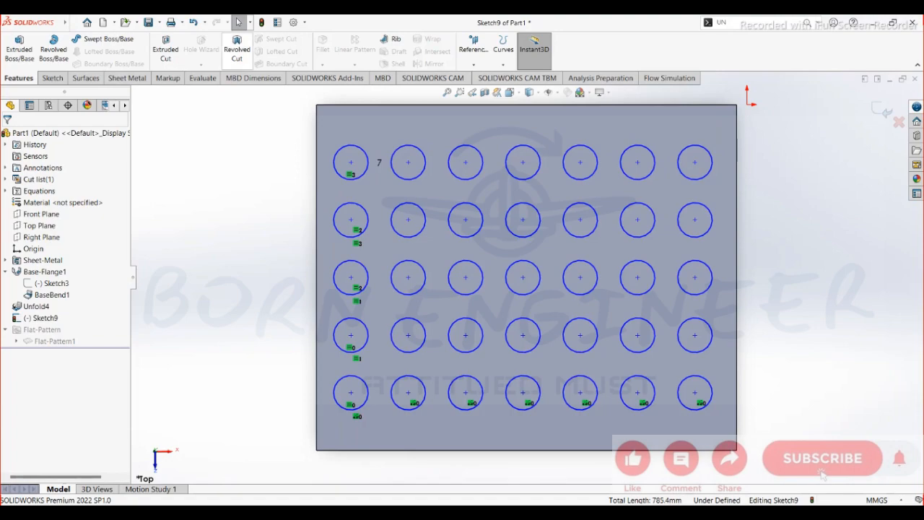
left_click(166, 45)
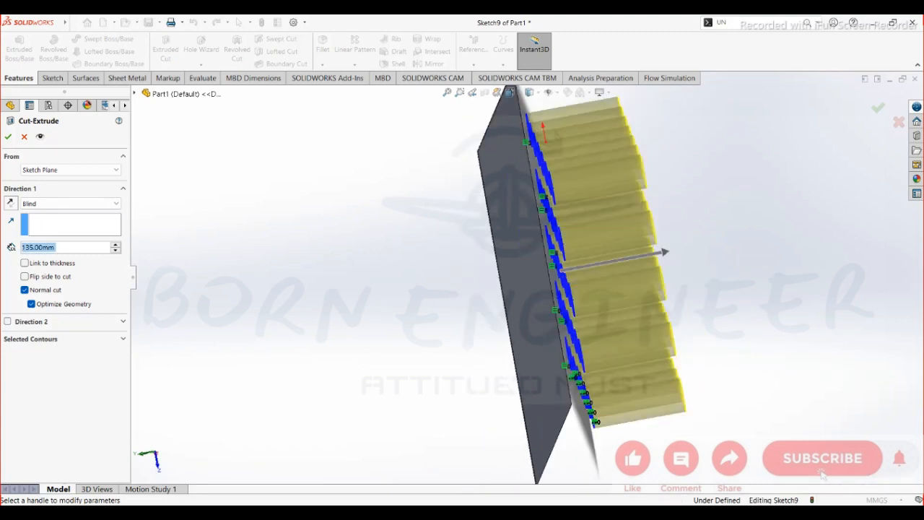
left_click_drag(666, 252, 445, 291)
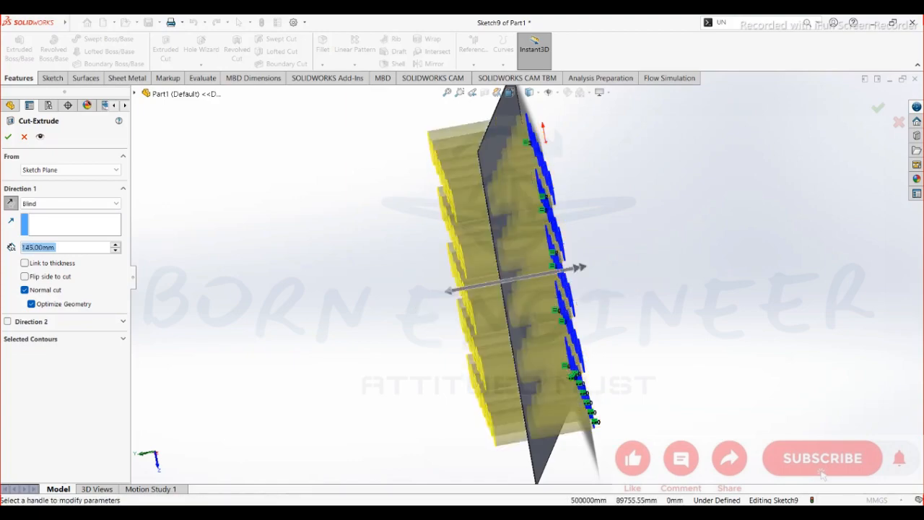
middle_click_drag(658, 292, 729, 290)
middle_click_drag(534, 272, 523, 277)
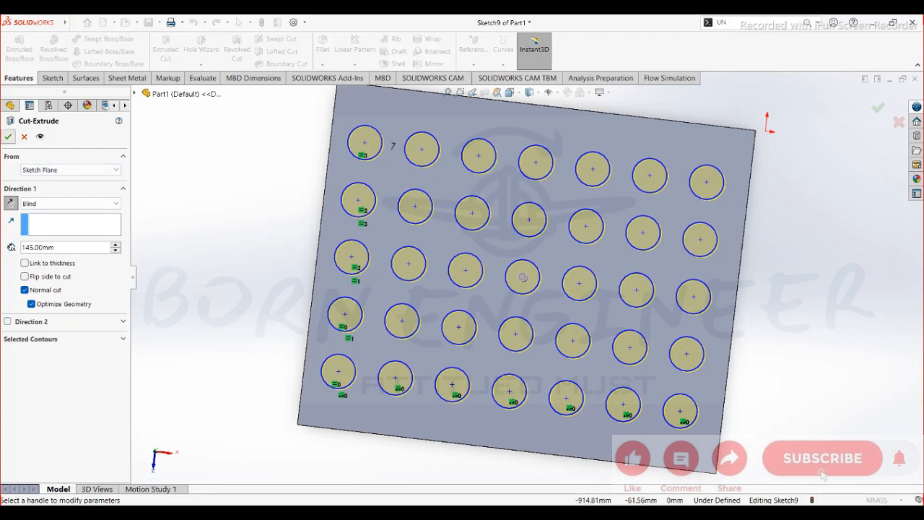
left_click(8, 136)
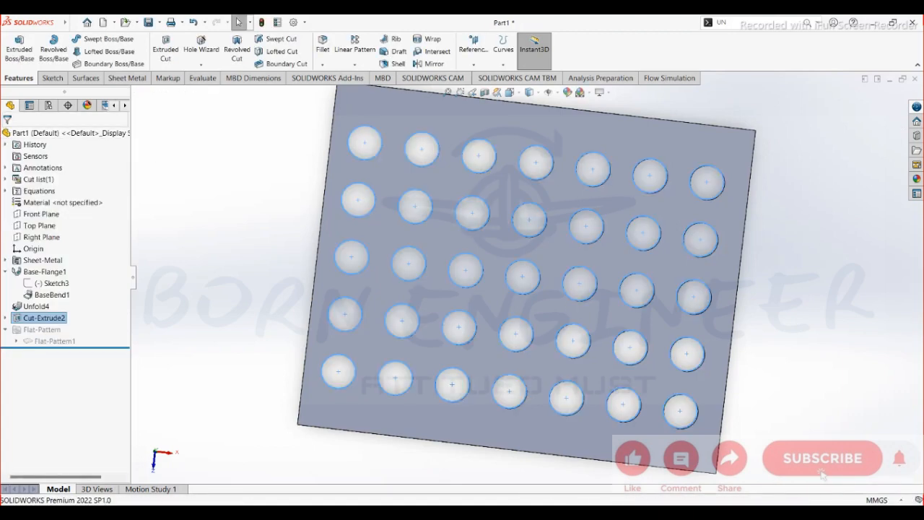
middle_click_drag(534, 282, 502, 281)
key("Escape")
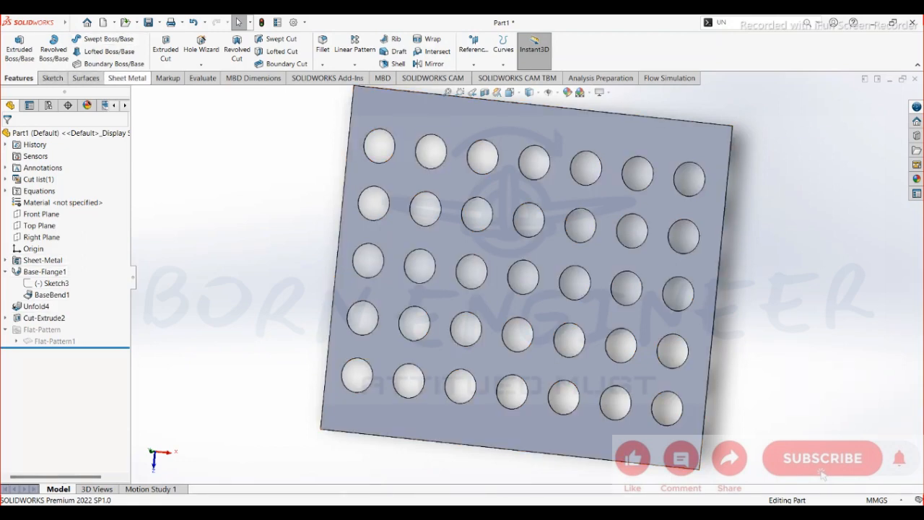
Fold the perforated sheet back into a cylinder, selecting BaseBend1 as the bend and keeping the sheet's right edge fixed
left_click(127, 78)
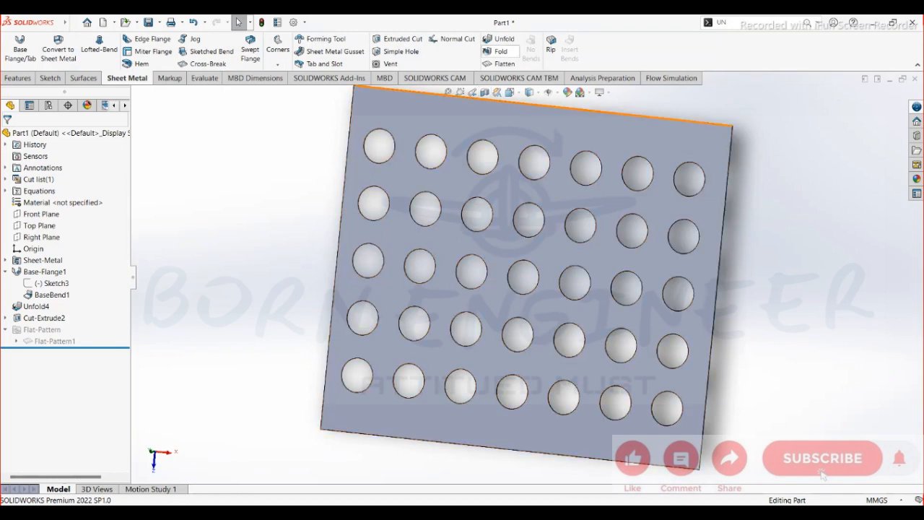
left_click(501, 51)
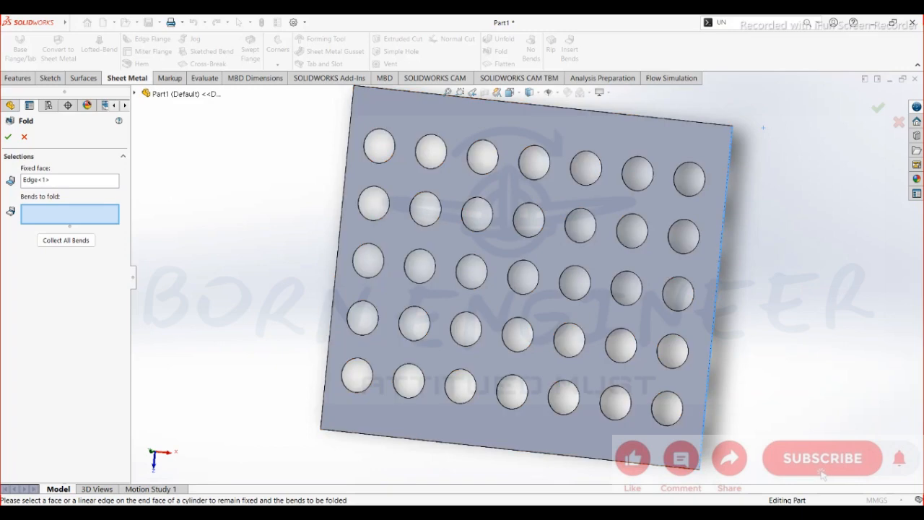
left_click(372, 186)
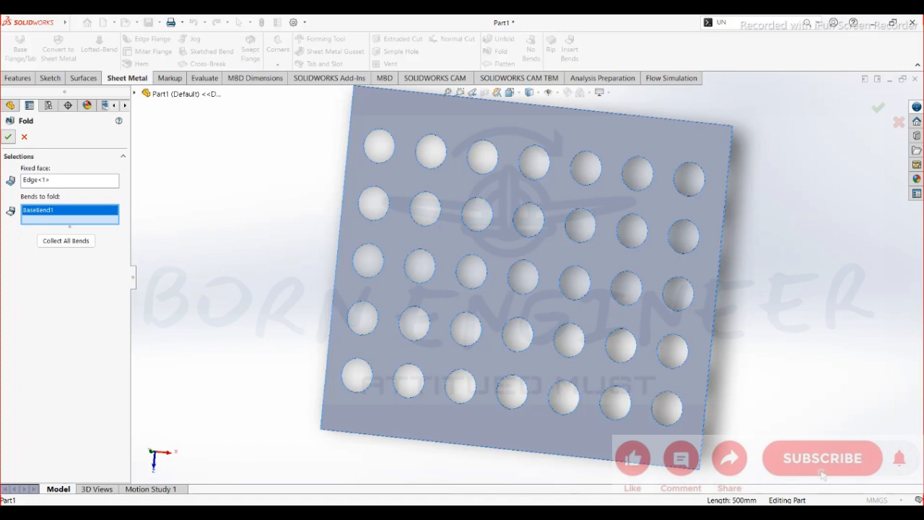
left_click(8, 137)
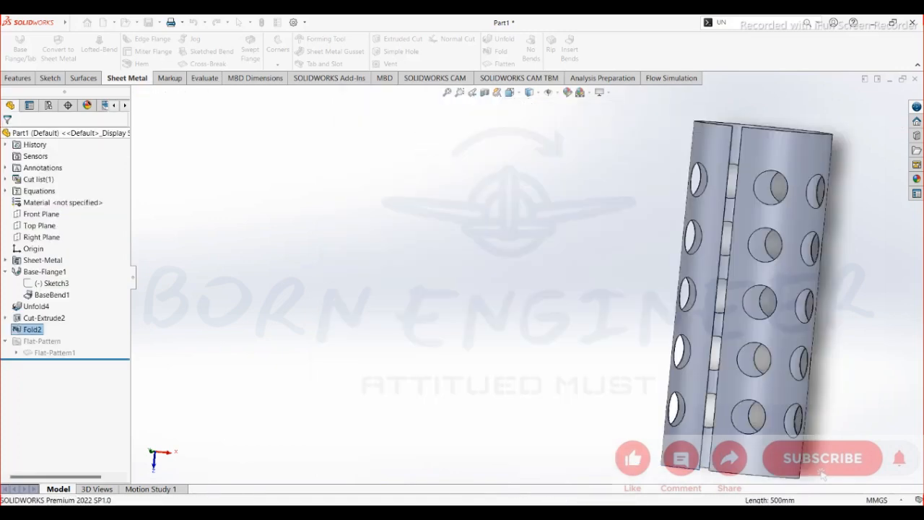
Examine the folded cylinder and its rows of holes from different sides
scroll(769, 292, "down", 2)
scroll(769, 293, "up", 3)
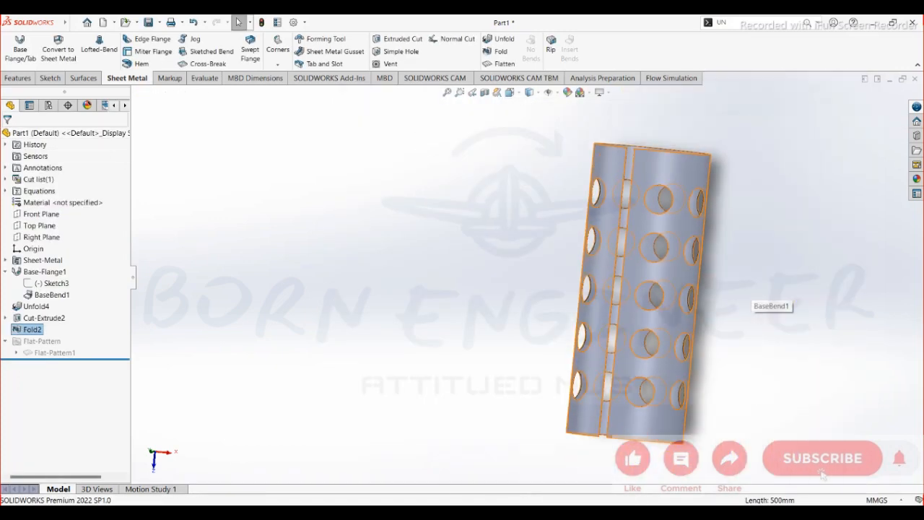
scroll(758, 293, "up", 2)
middle_click_drag(759, 293, 604, 252)
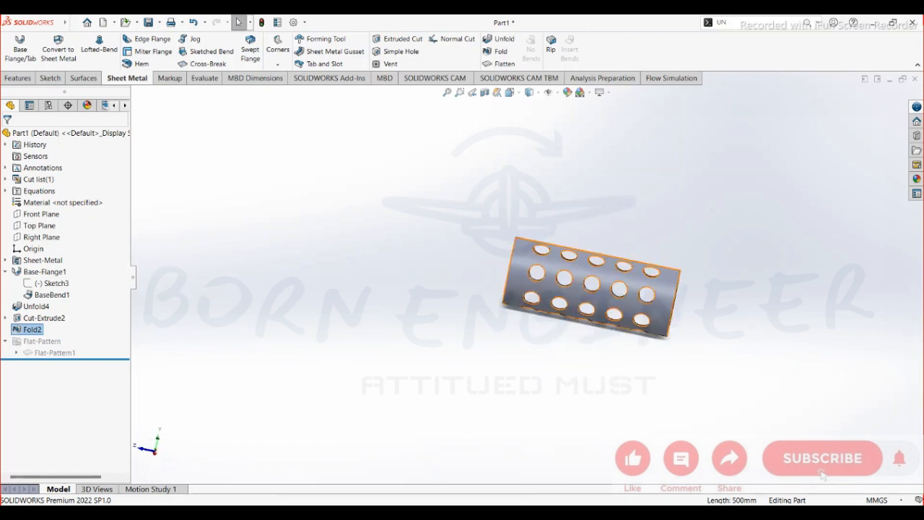
scroll(645, 390, "down", 2)
scroll(646, 391, "up", 3)
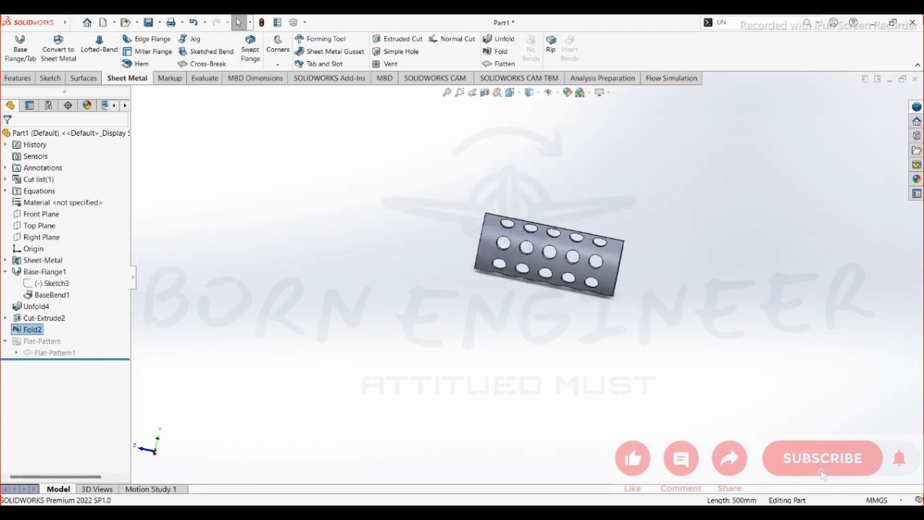